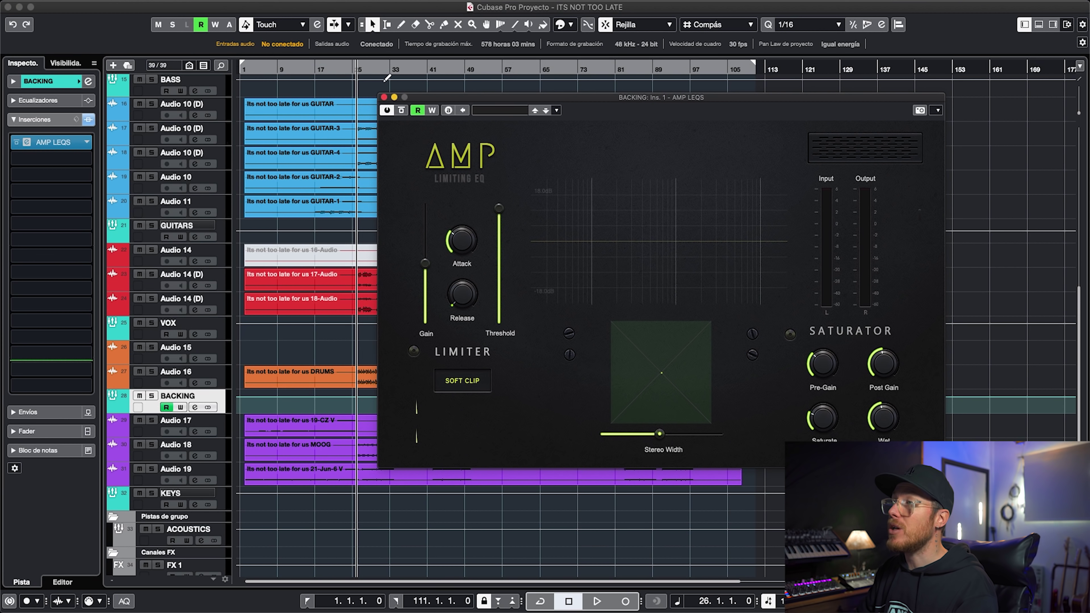
# - Play the full mix from bar 24 with AMP LEQS open on the BACKING group, and shift the plugin window slightly
pyautogui.click(346, 69)
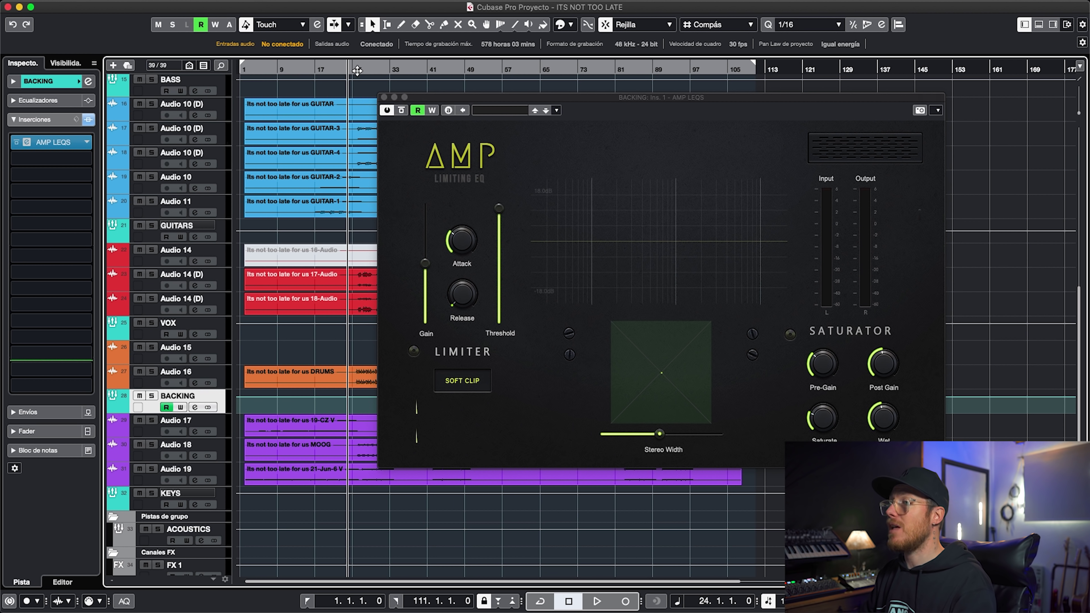
pyautogui.press('space')
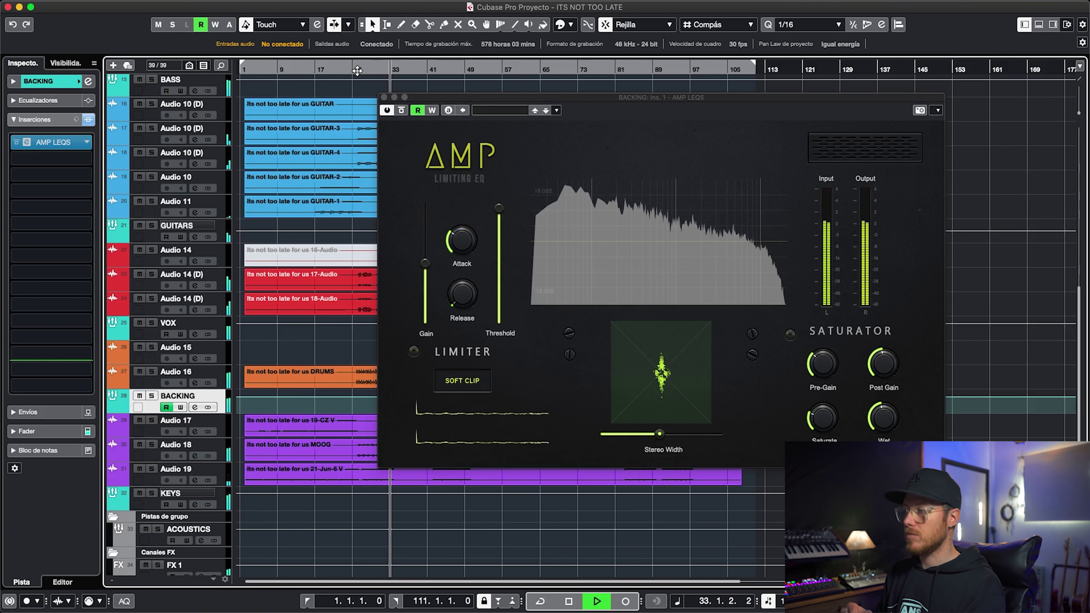
pyautogui.press('space')
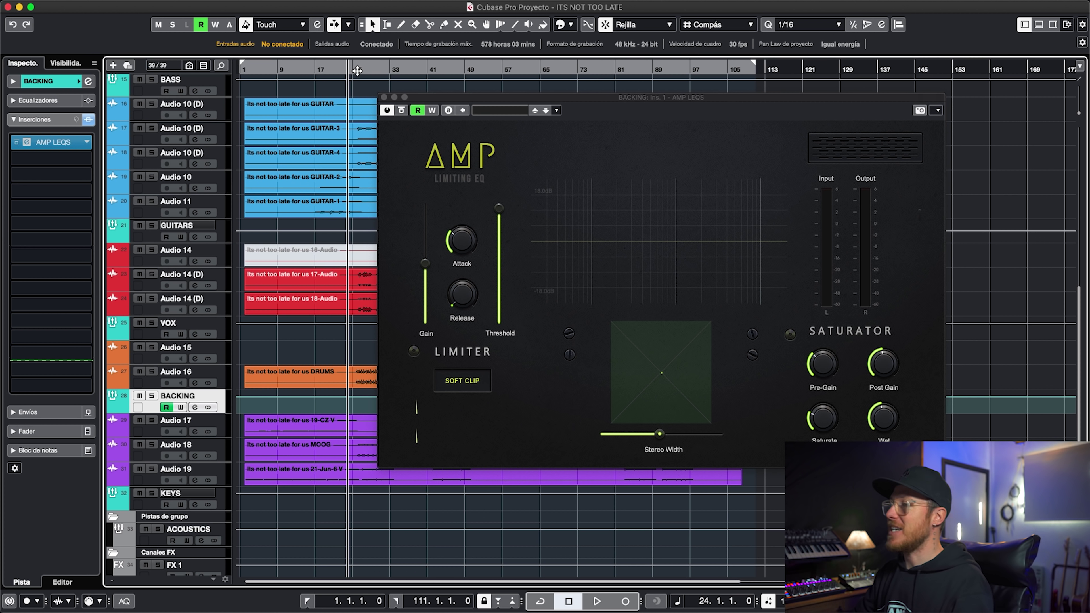
pyautogui.moveTo(419, 100); pyautogui.dragTo(410, 100)
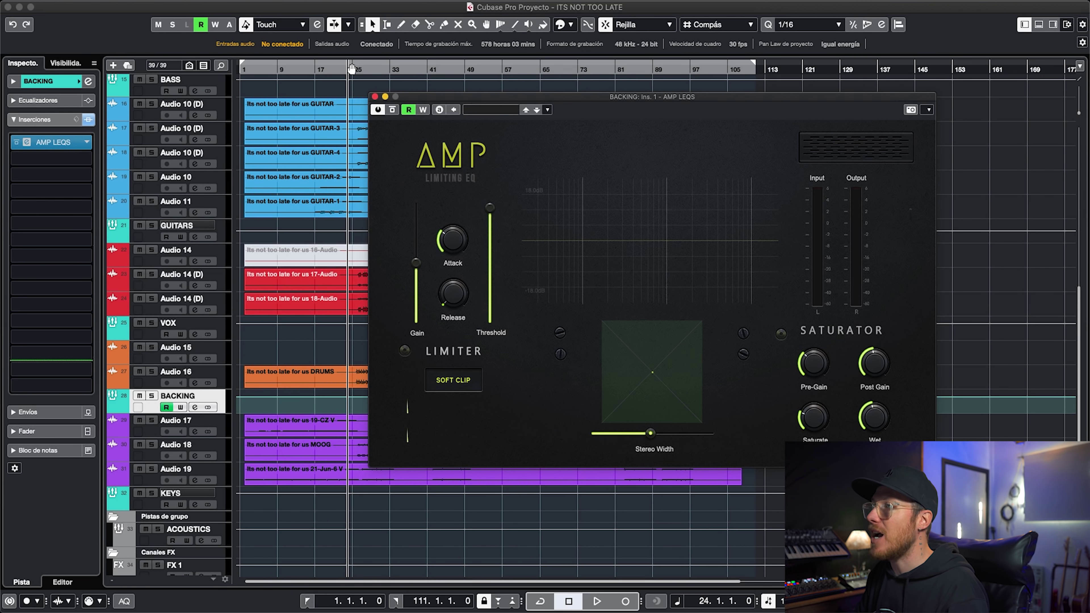
# - Solo the BACKING group and play it from bar 25
pyautogui.click(353, 65)
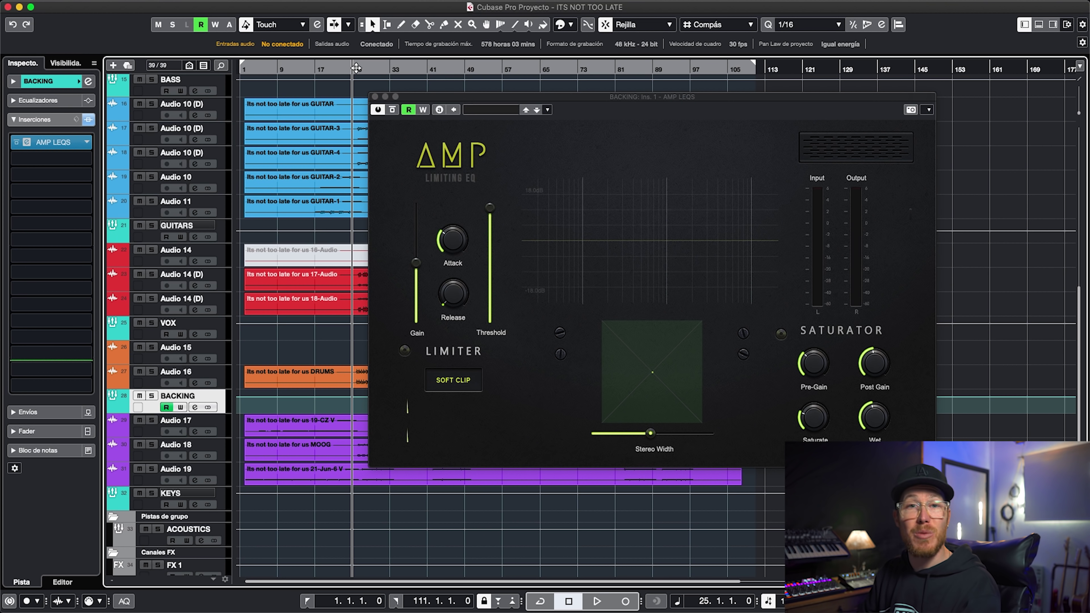
pyautogui.click(152, 395)
pyautogui.press('space')
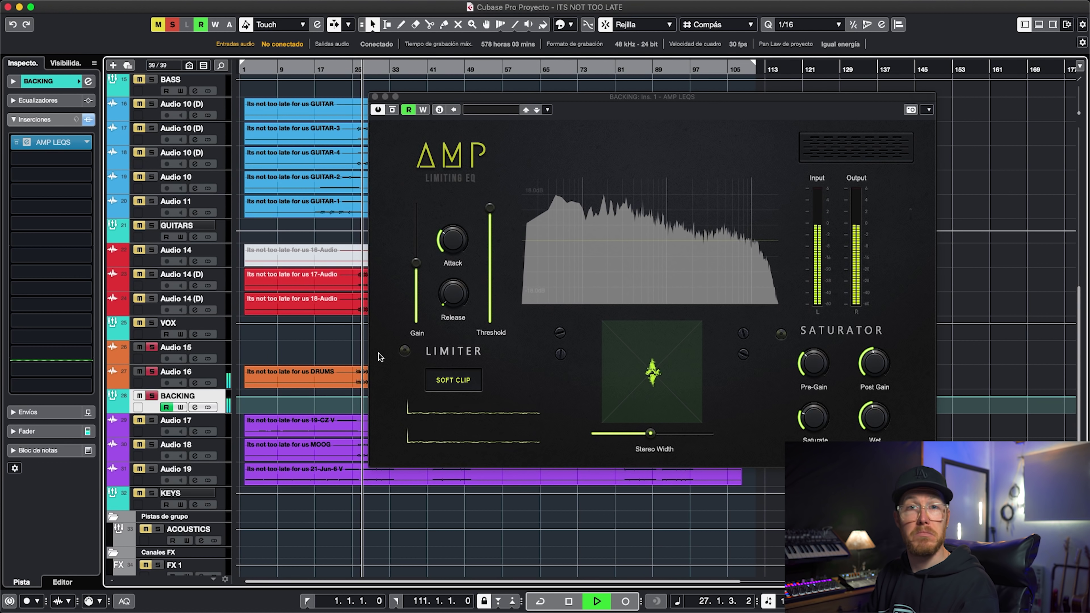
pyautogui.press('space')
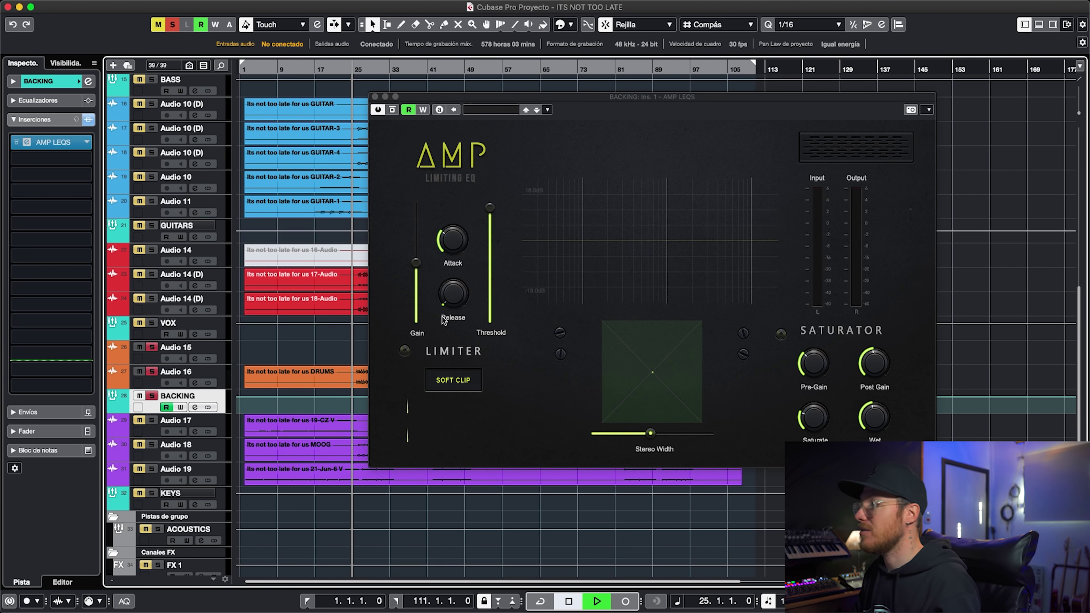
# - Compare the soloed BACKING group with AMP LEQS bypassed and active during playback
pyautogui.press('space')
pyautogui.click(391, 110)
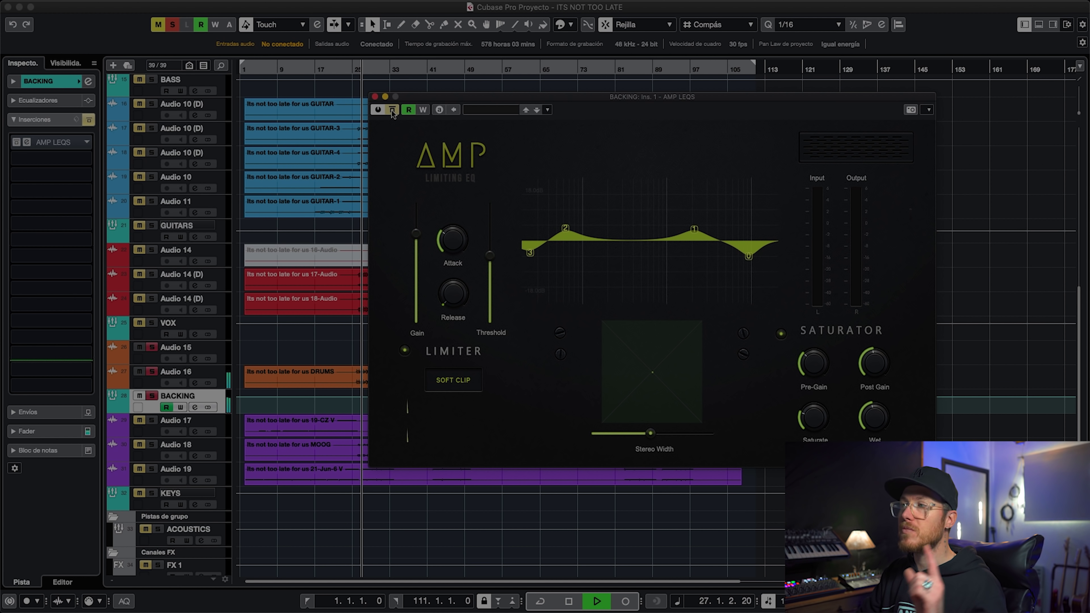
pyautogui.click(392, 110)
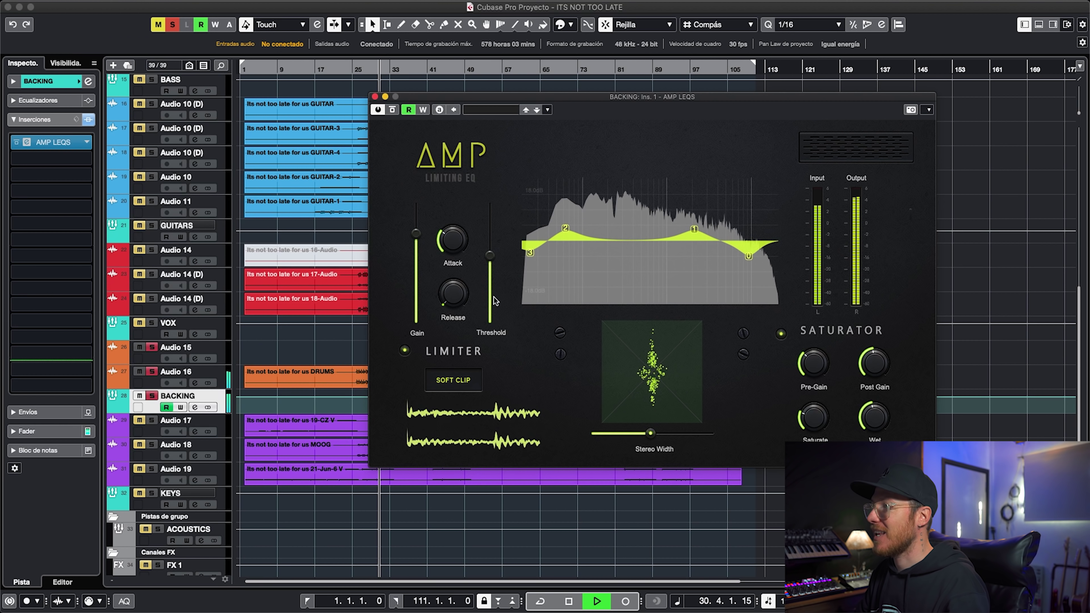
# - Restart playback from bar 25 and slightly increase the Stereo Width of AMP LEQS on the BACKING group
pyautogui.press('space')
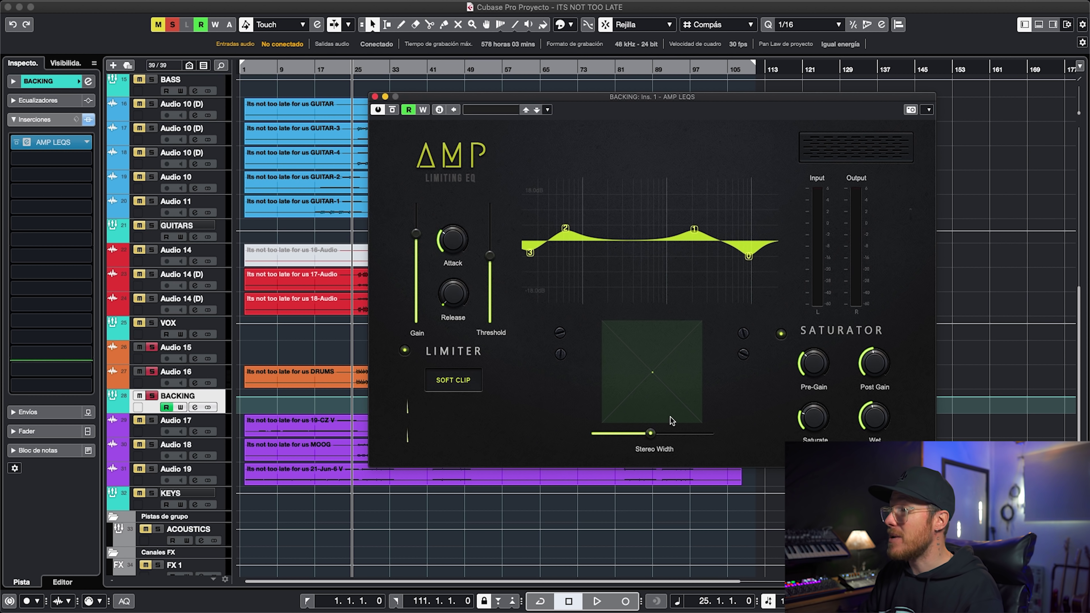
pyautogui.press('space')
pyautogui.moveTo(650, 433)
pyautogui.mouseDown()
pyautogui.moveTo(590, 437)
pyautogui.moveTo(748, 436)
pyautogui.moveTo(660, 437)
pyautogui.mouseUp()
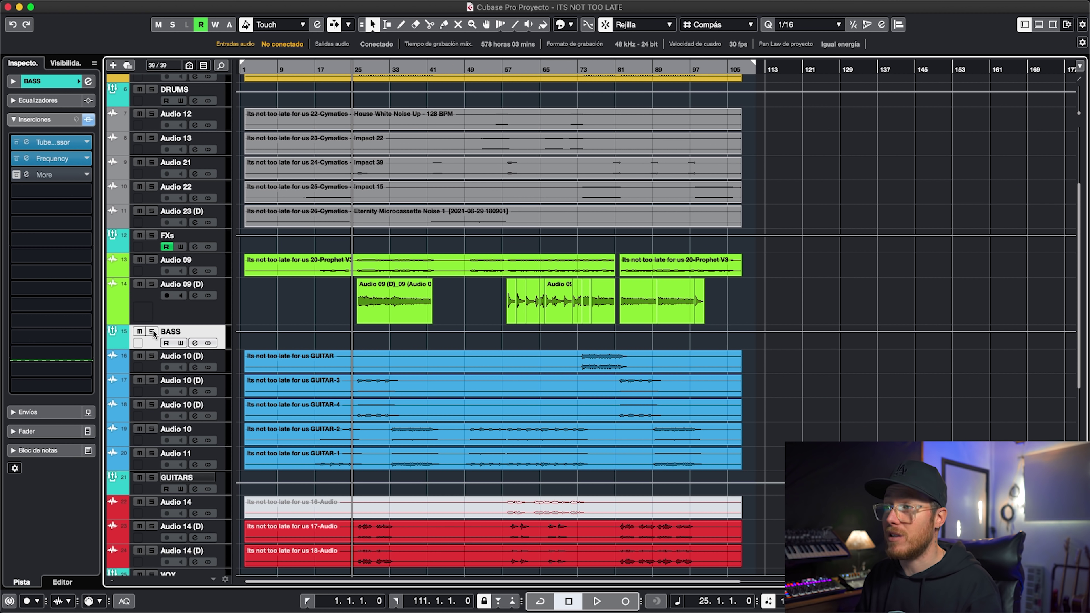
# - Solo the BASS group, place the playhead just before bar 26 and open the group's More insert
pyautogui.click(152, 332)
pyautogui.click(355, 70)
pyautogui.click(356, 70)
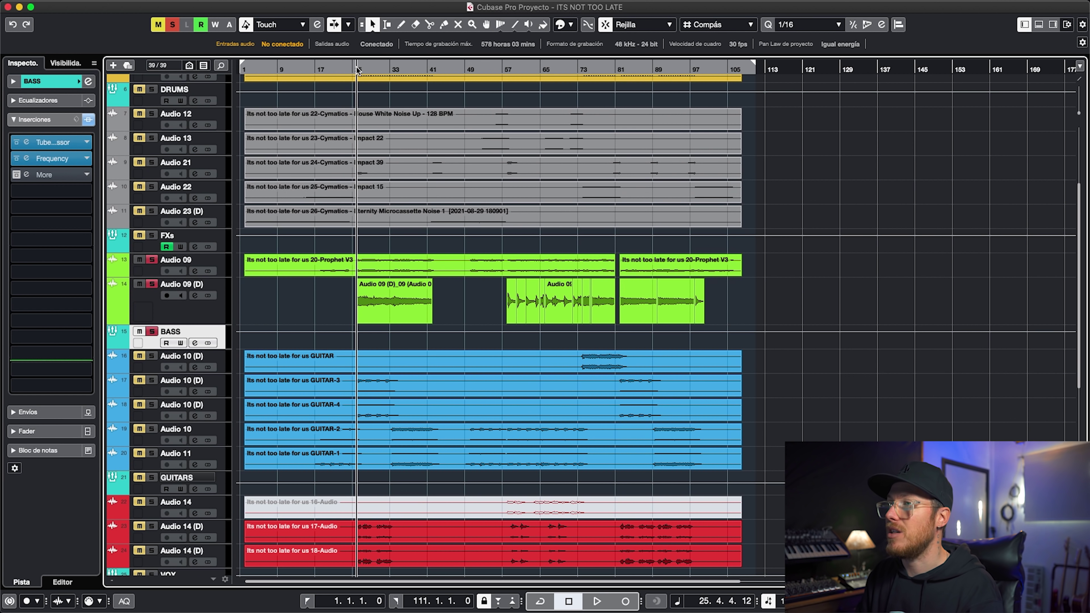
pyautogui.click(28, 172)
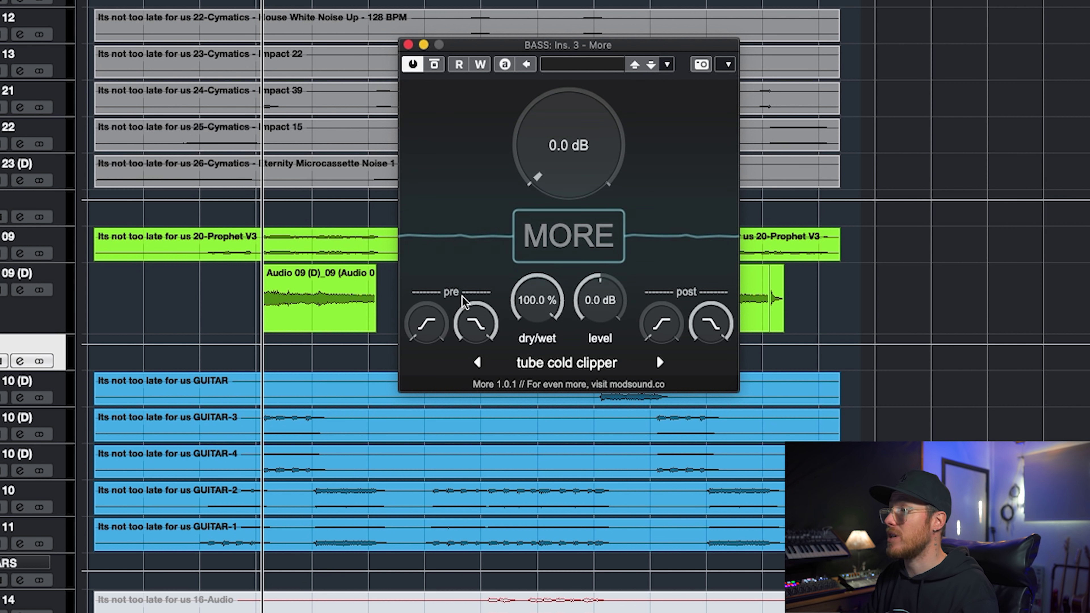
# - Cycle through More's distortion models and return to tube cold clipper
pyautogui.click(657, 363)
pyautogui.click(656, 363)
pyautogui.click(656, 363)
pyautogui.click(657, 363)
pyautogui.click(657, 364)
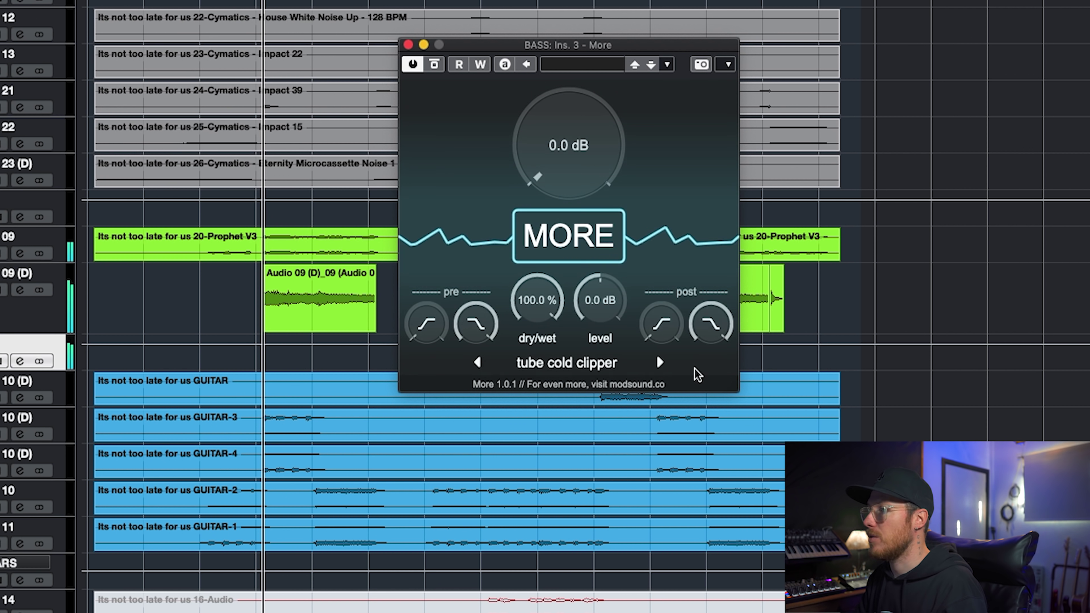
# - Raise More's main drive to 36.9 dB and audition the distortion models on the bass, ending on tube cold clipper
pyautogui.moveTo(574, 166); pyautogui.dragTo(574, 108)
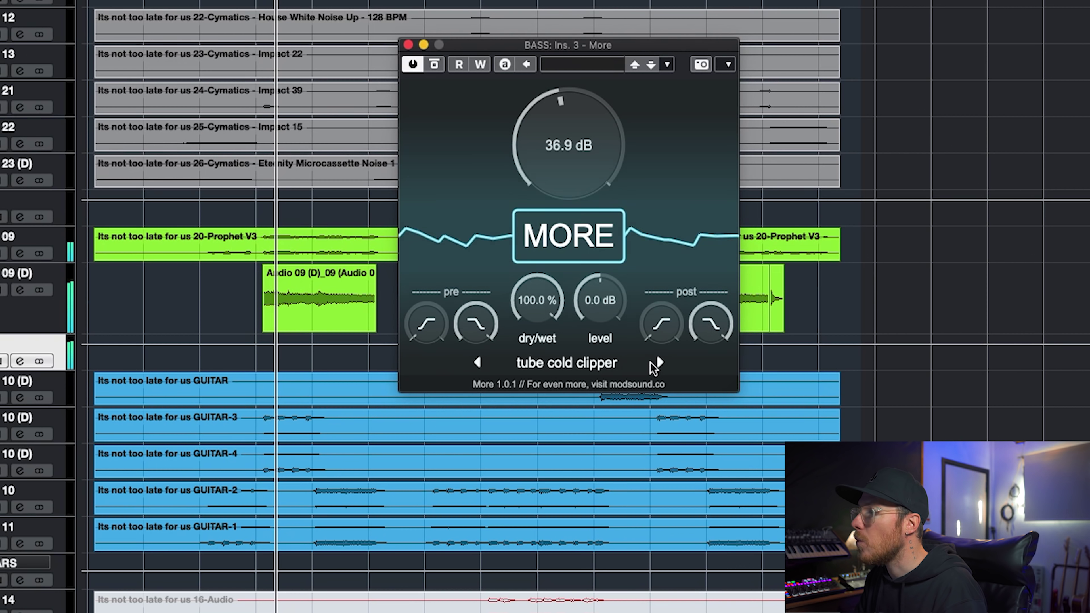
pyautogui.click(660, 363)
pyautogui.click(659, 362)
pyautogui.click(659, 363)
pyautogui.click(659, 362)
pyautogui.click(659, 363)
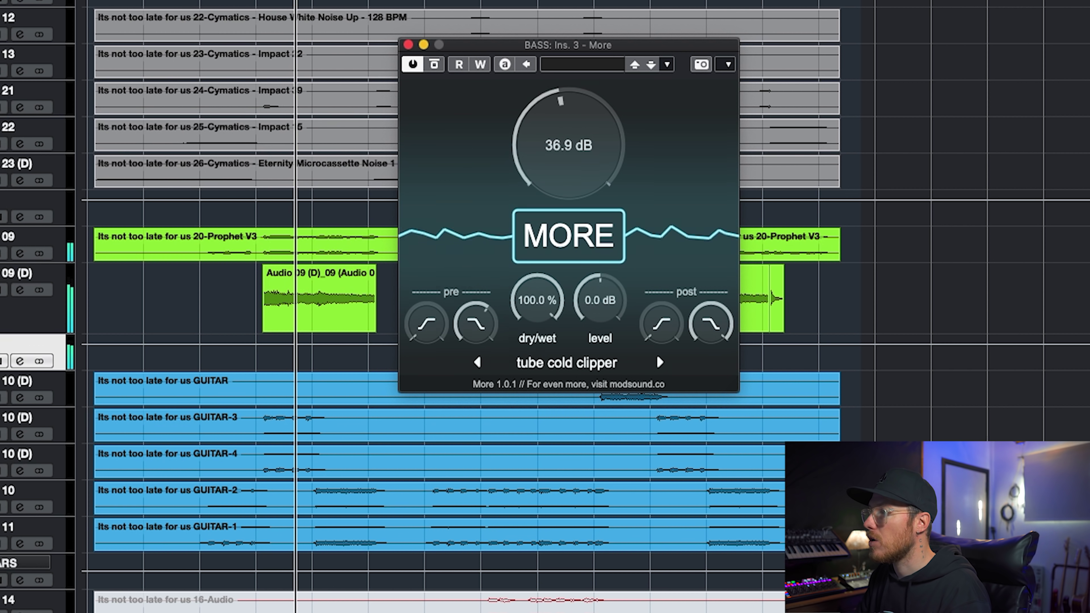
# - Set More's dry/wet to 65.2 % and its main drive to 39.8 dB, and stop playback
pyautogui.moveTo(528, 299); pyautogui.dragTo(528, 309)
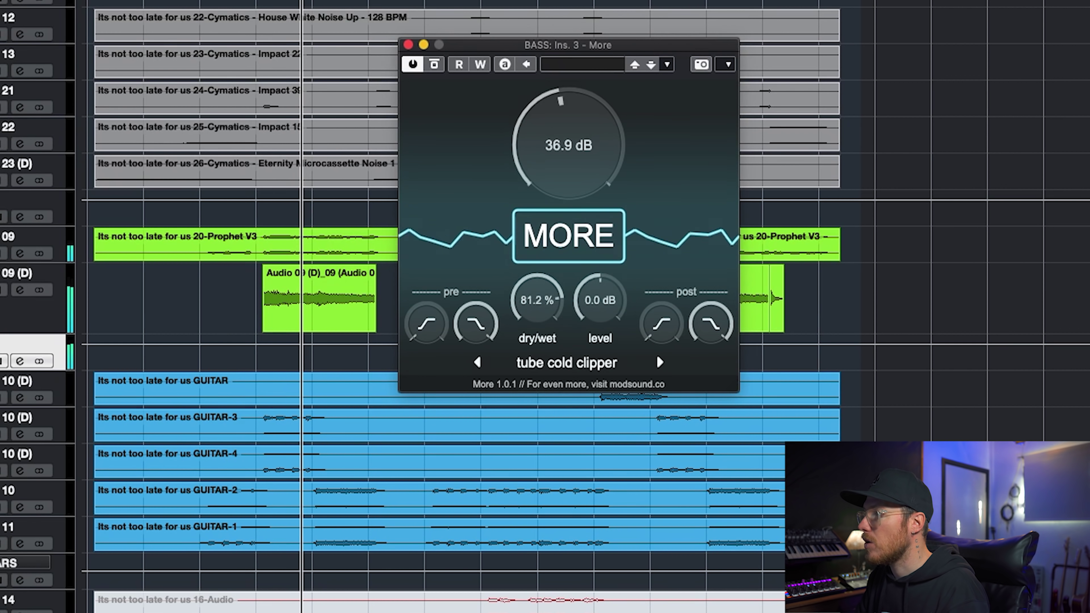
pyautogui.moveTo(562, 177)
pyautogui.mouseDown()
pyautogui.moveTo(562, 163)
pyautogui.moveTo(562, 179)
pyautogui.mouseUp()
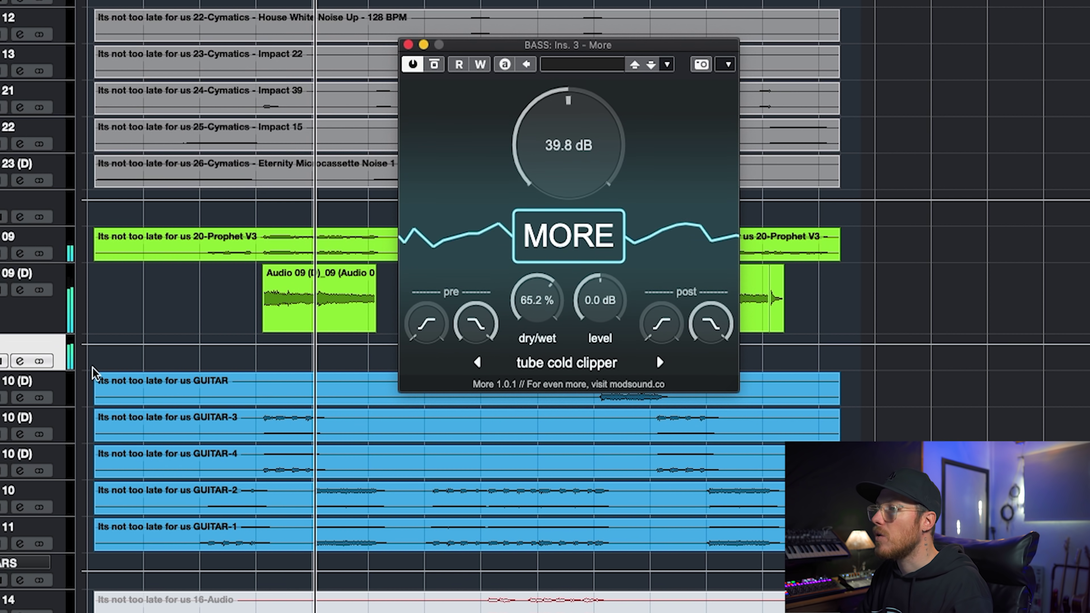
pyautogui.click(383, 178)
pyautogui.press('space')
pyautogui.scroll(1, 383, 177)
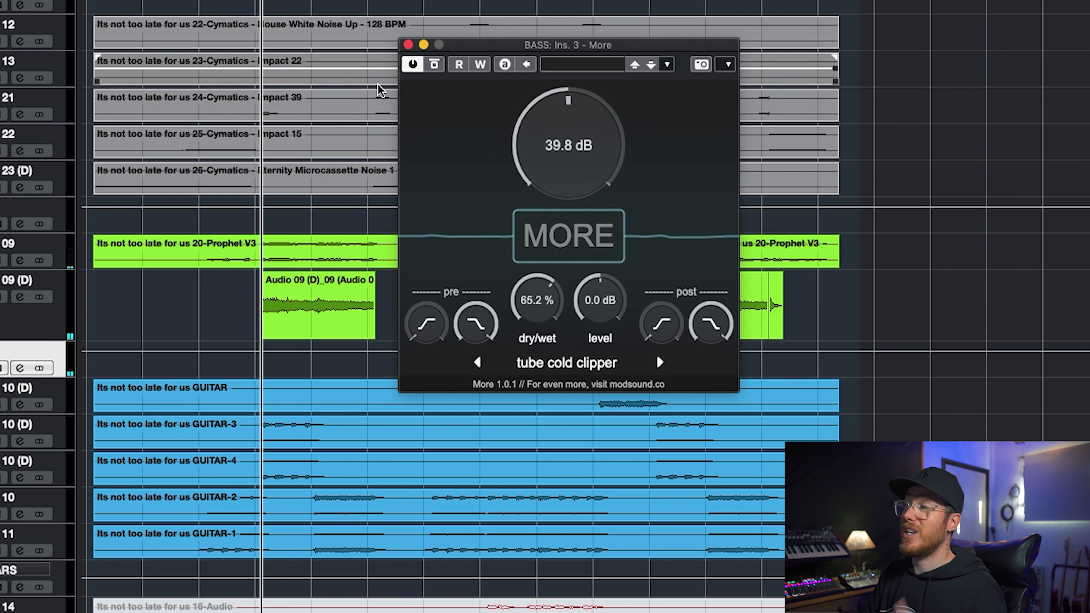
# - Compare the bass with More bypassed and active during playback, and take it out of solo to hear the full mix
pyautogui.click(432, 68)
pyautogui.press('space')
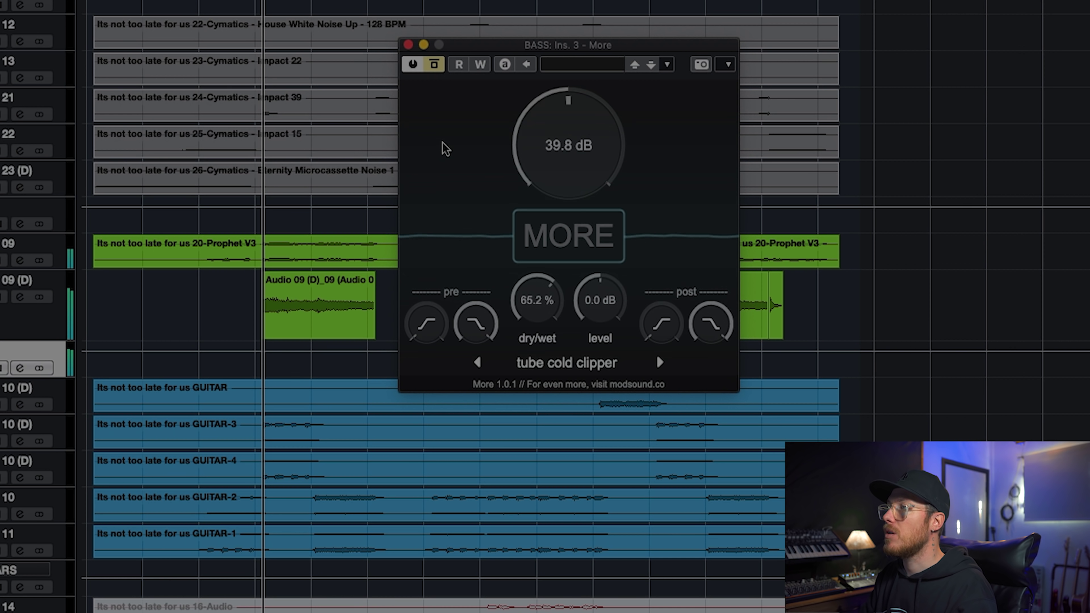
pyautogui.click(434, 65)
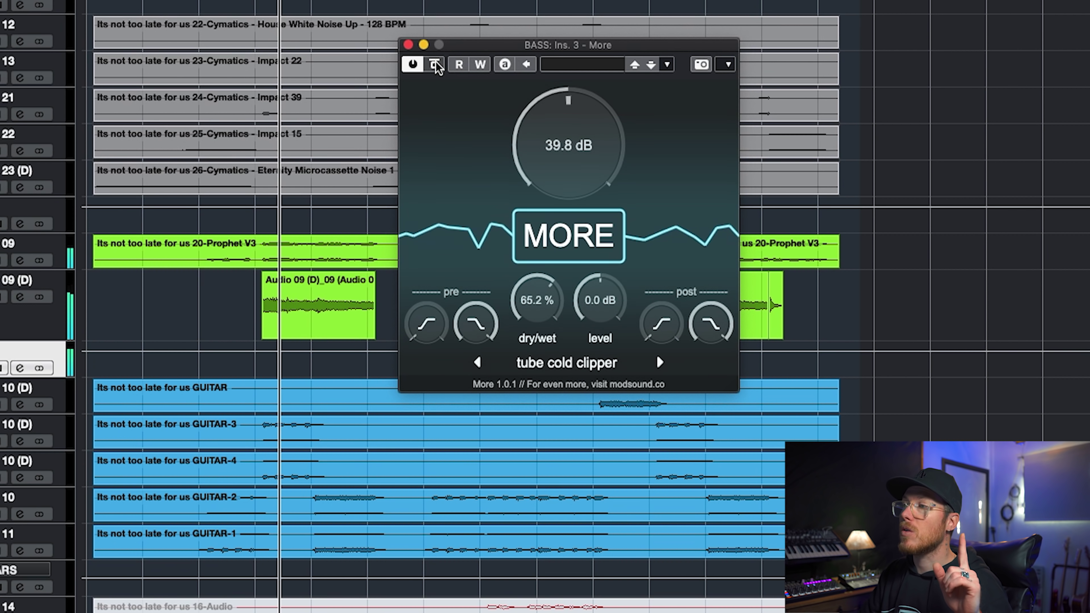
pyautogui.click(103, 273)
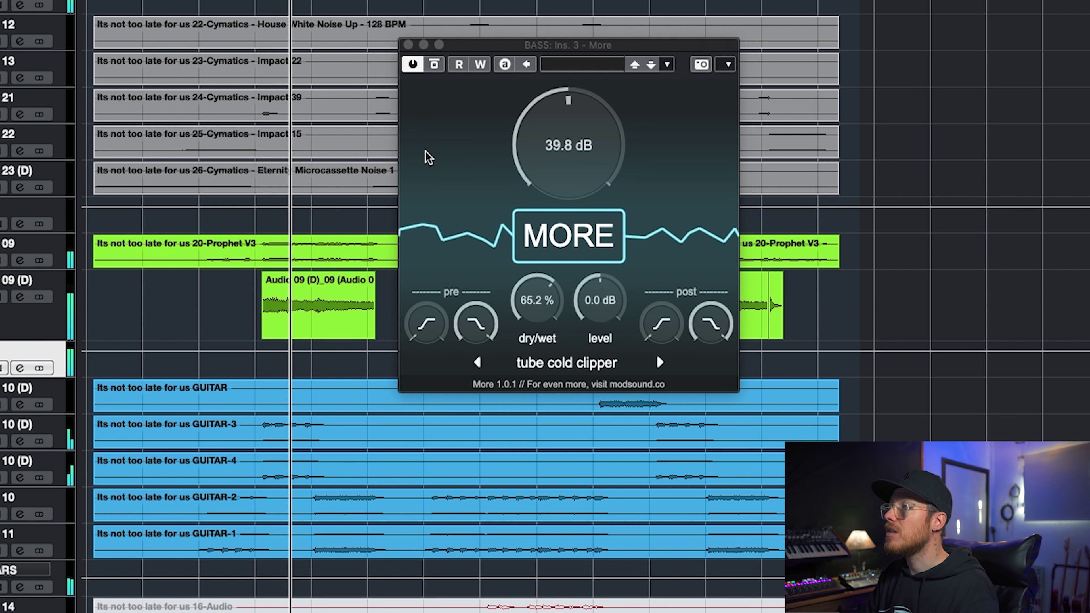
pyautogui.click(537, 146)
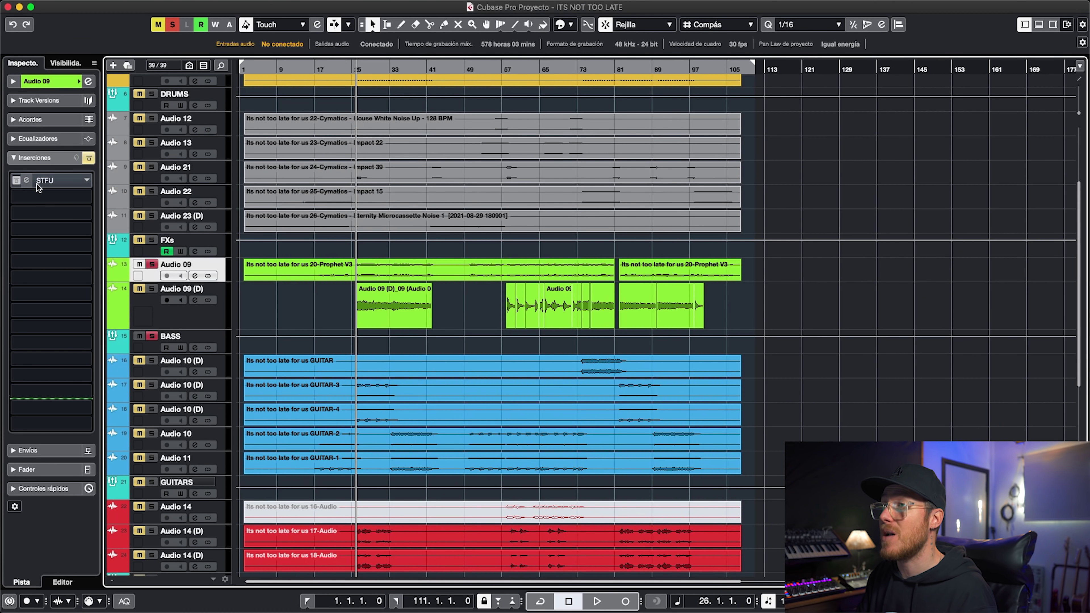
# - Open the STFU insert on the Audio 09 track and turn off its bypass while the bass plays
pyautogui.click(37, 182)
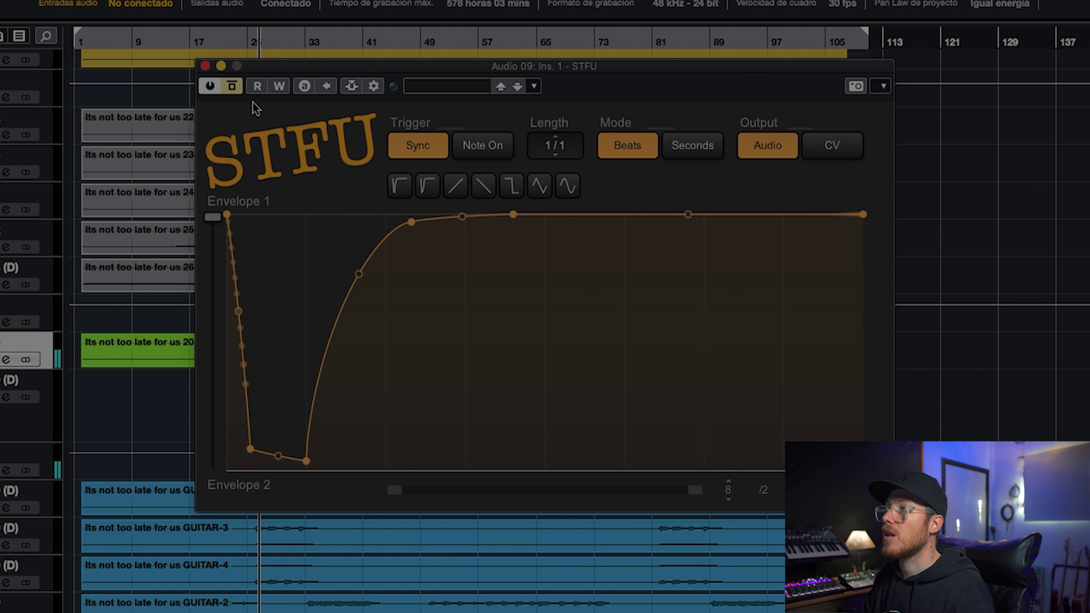
pyautogui.click(235, 87)
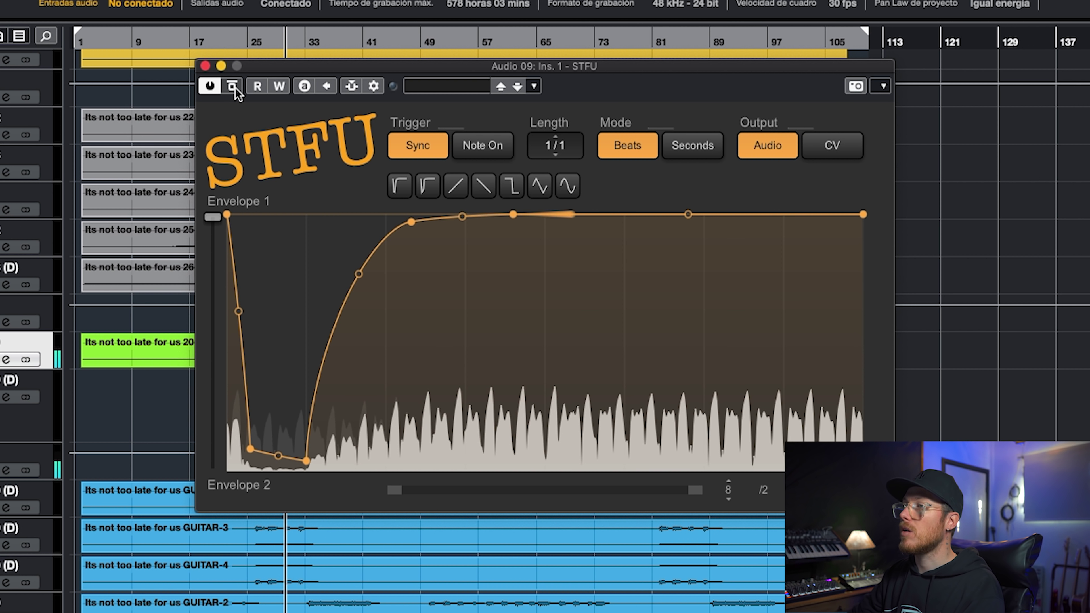
pyautogui.press('space')
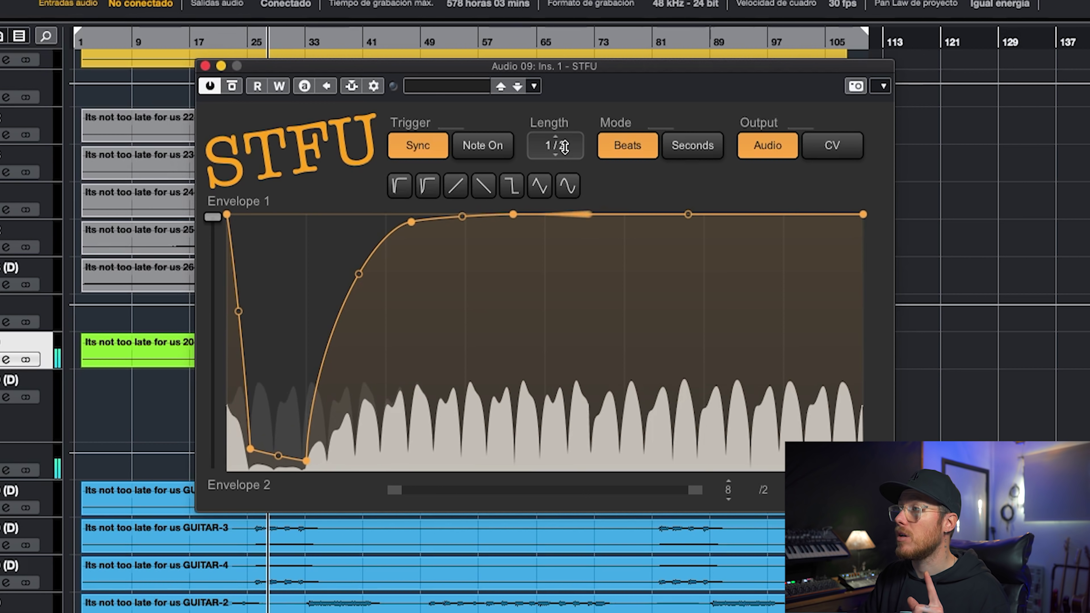
# - Try a Length of 1/4 in STFU during playback, readjust the Length and stop playback
pyautogui.moveTo(563, 147); pyautogui.dragTo(564, 159)
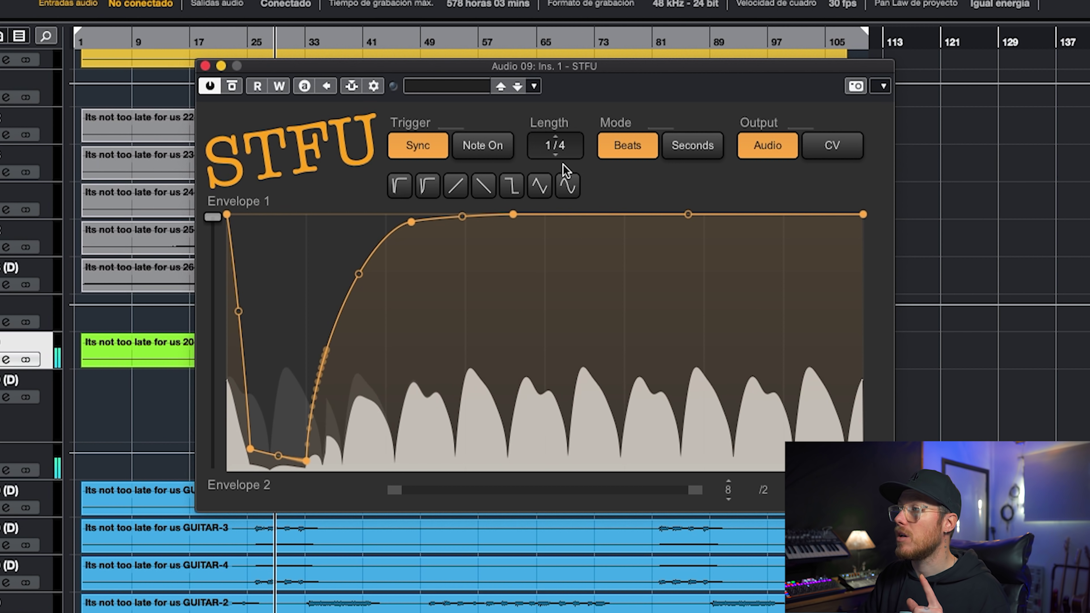
pyautogui.moveTo(562, 139)
pyautogui.mouseDown()
pyautogui.moveTo(569, 103)
pyautogui.moveTo(559, 122)
pyautogui.mouseUp()
pyautogui.press('space')
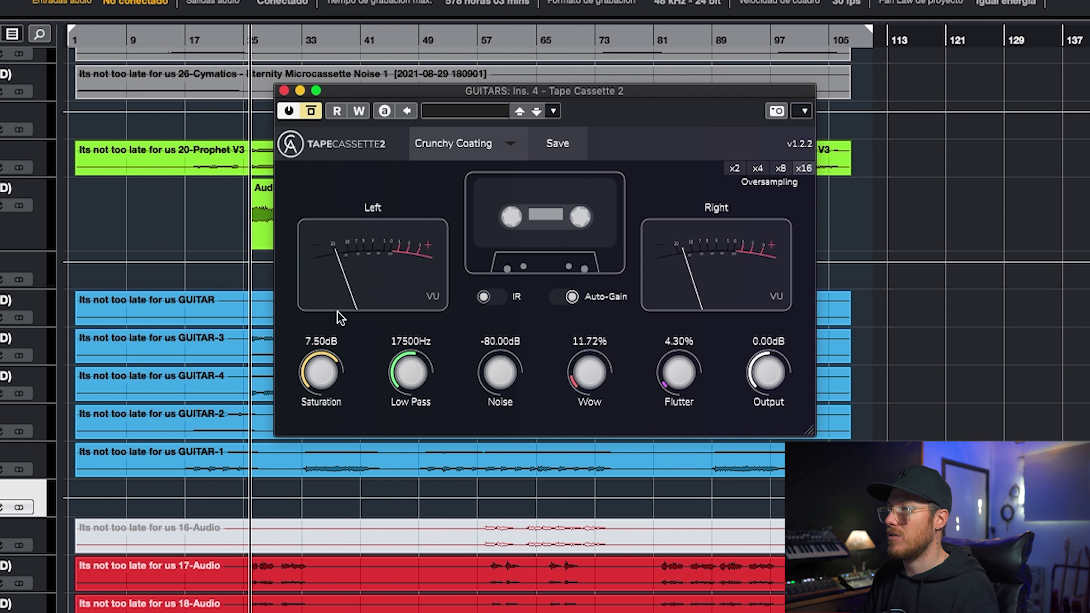
# - Play the GUITARS group in solo and turn off the bypass of its Tape Cassette 2 insert
pyautogui.click(69, 451)
pyautogui.press('space')
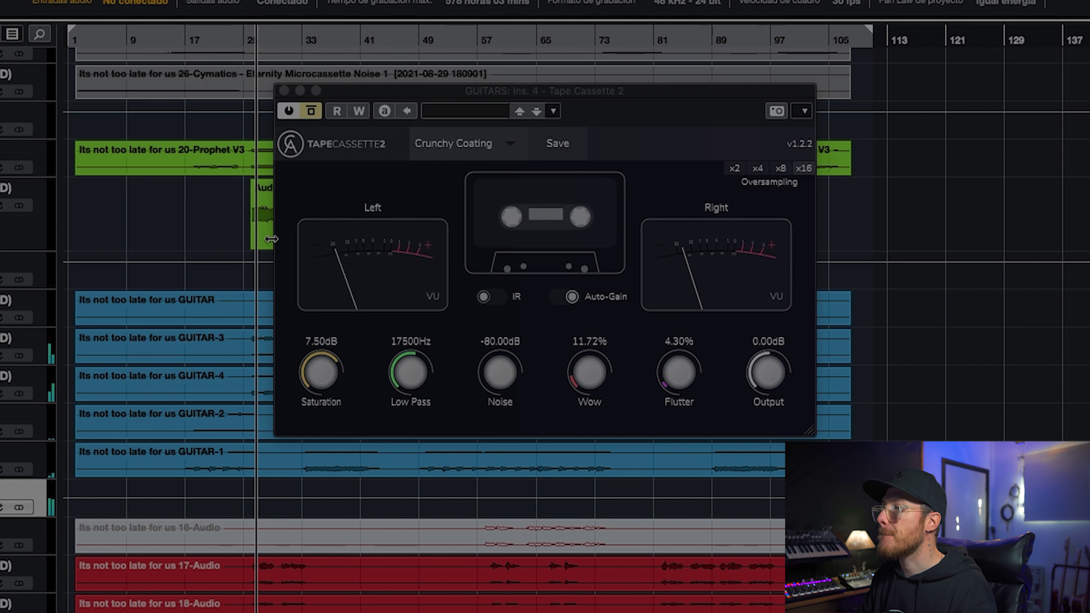
pyautogui.click(311, 110)
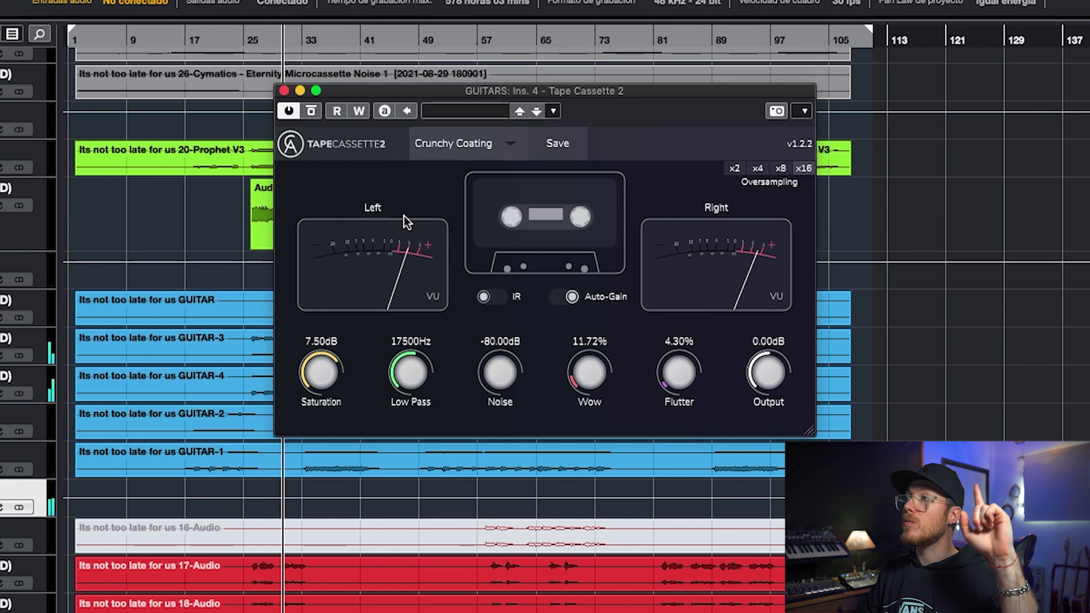
# - Raise Tape Cassette 2's Wow to 17.50% and compare the guitars with the plugin bypassed and active
pyautogui.moveTo(577, 370)
pyautogui.mouseDown()
pyautogui.moveTo(592, 300)
pyautogui.moveTo(584, 380)
pyautogui.mouseUp()
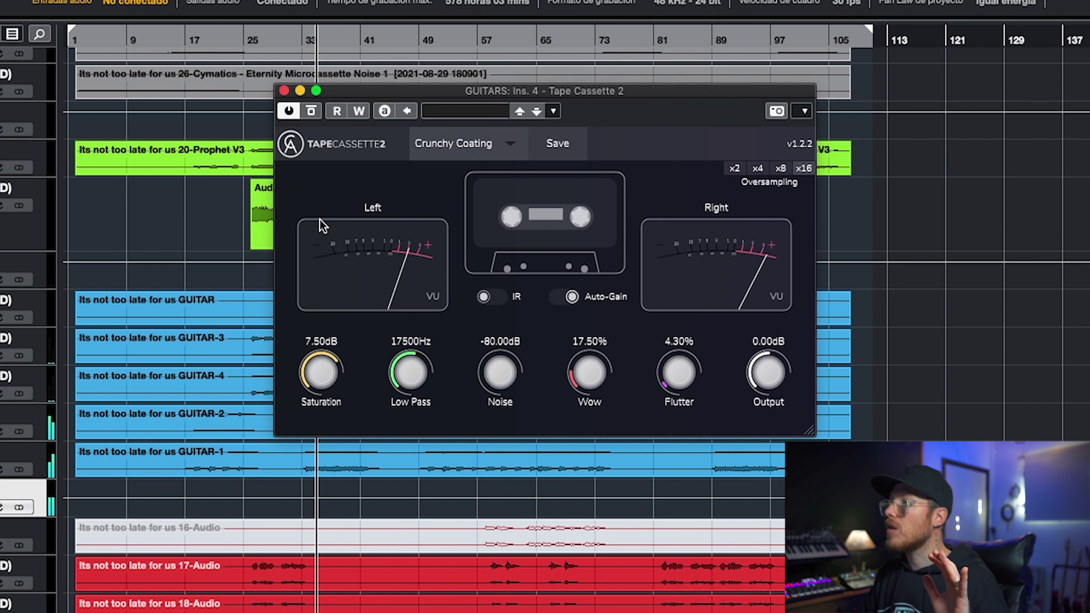
pyautogui.click(311, 112)
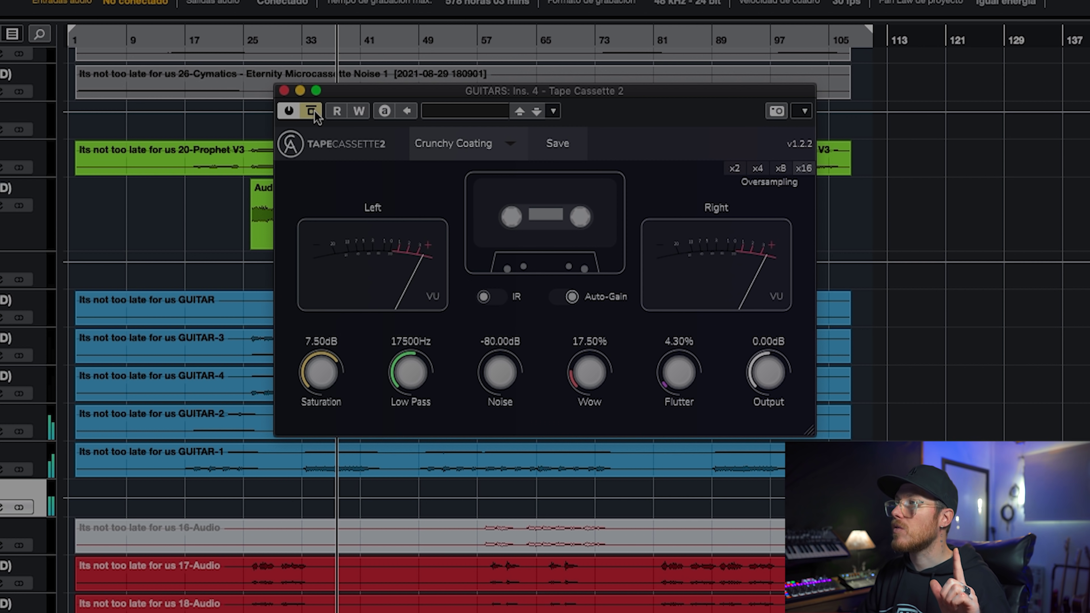
pyautogui.click(314, 111)
# - Reduce Tape Cassette 2's Wow to 13.21% and raise Flutter to about 7.38%, fine-tuning it by ear
pyautogui.moveTo(600, 401); pyautogui.dragTo(598, 407)
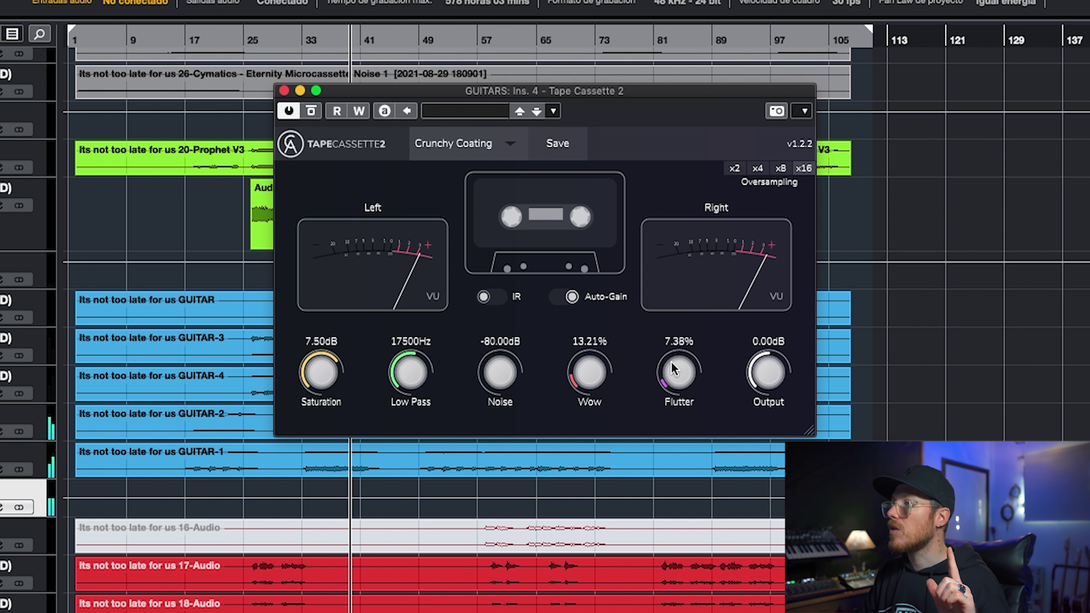
pyautogui.moveTo(672, 330); pyautogui.dragTo(672, 329)
pyautogui.moveTo(674, 366); pyautogui.dragTo(676, 370)
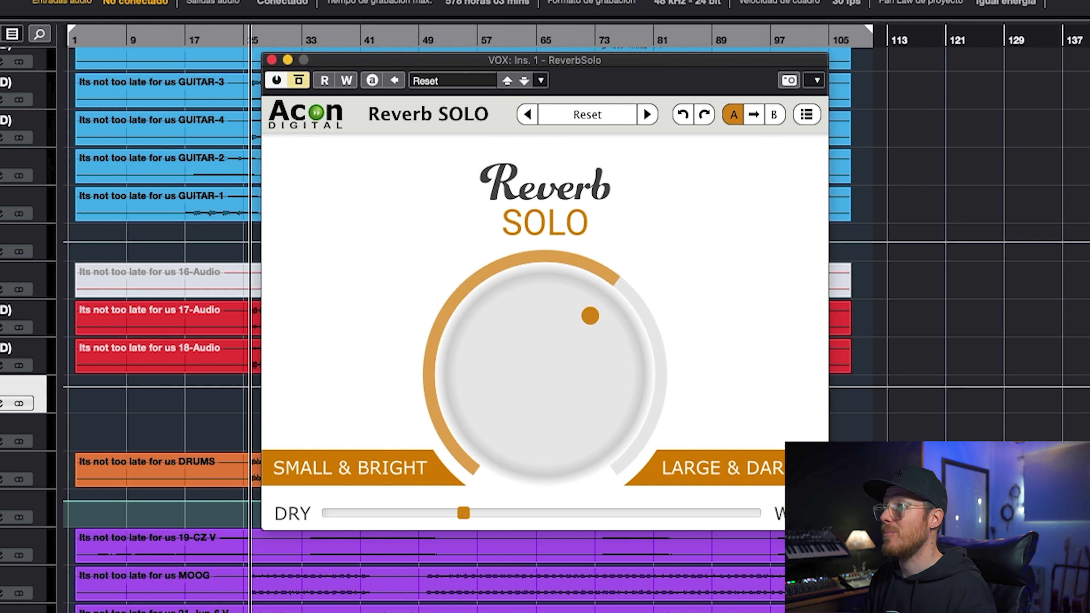
# - Play the vocals and turn off the bypass of the VOX group's Reverb SOLO insert
pyautogui.click(105, 319)
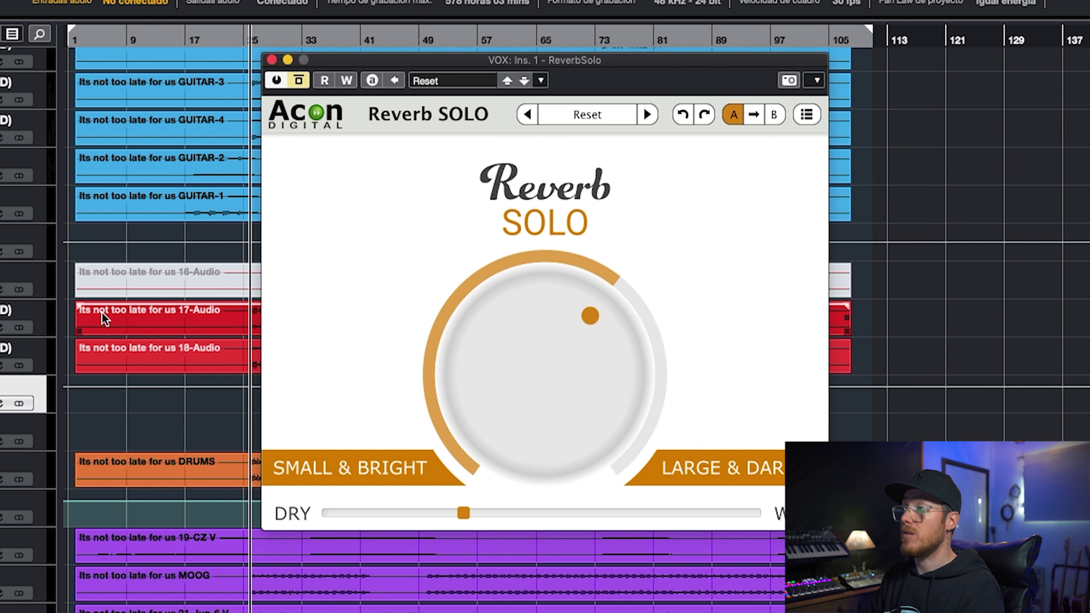
pyautogui.press('space')
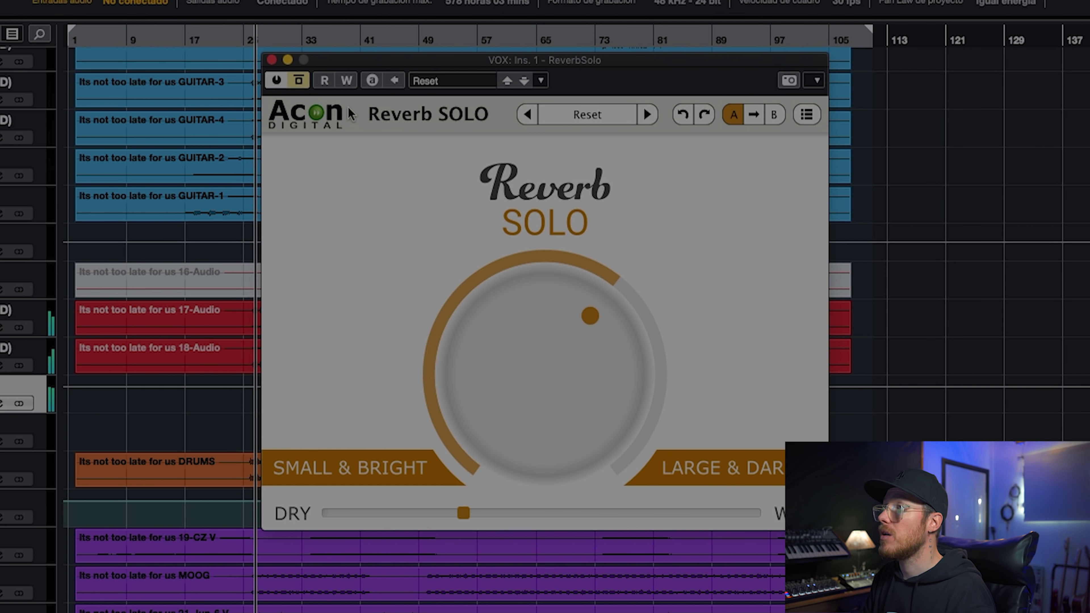
pyautogui.click(299, 82)
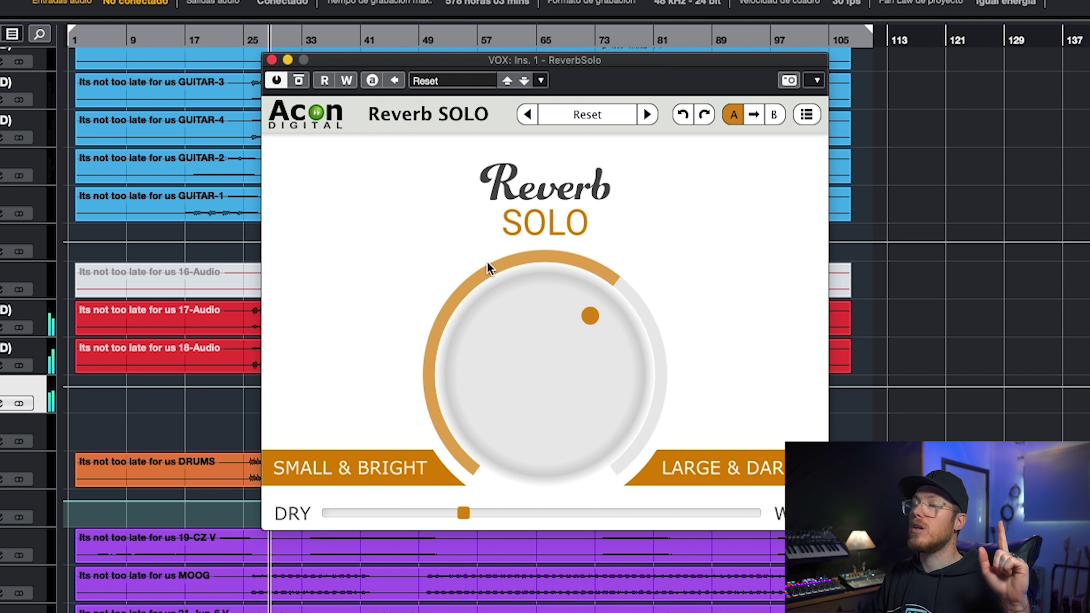
# - Adjust Reverb SOLO's character between small and bright and large and dark, and raise the dry/wet mix past its midpoint
pyautogui.moveTo(489, 269); pyautogui.dragTo(540, 273)
pyautogui.moveTo(494, 516); pyautogui.dragTo(692, 513)
pyautogui.moveTo(567, 406); pyautogui.dragTo(556, 530)
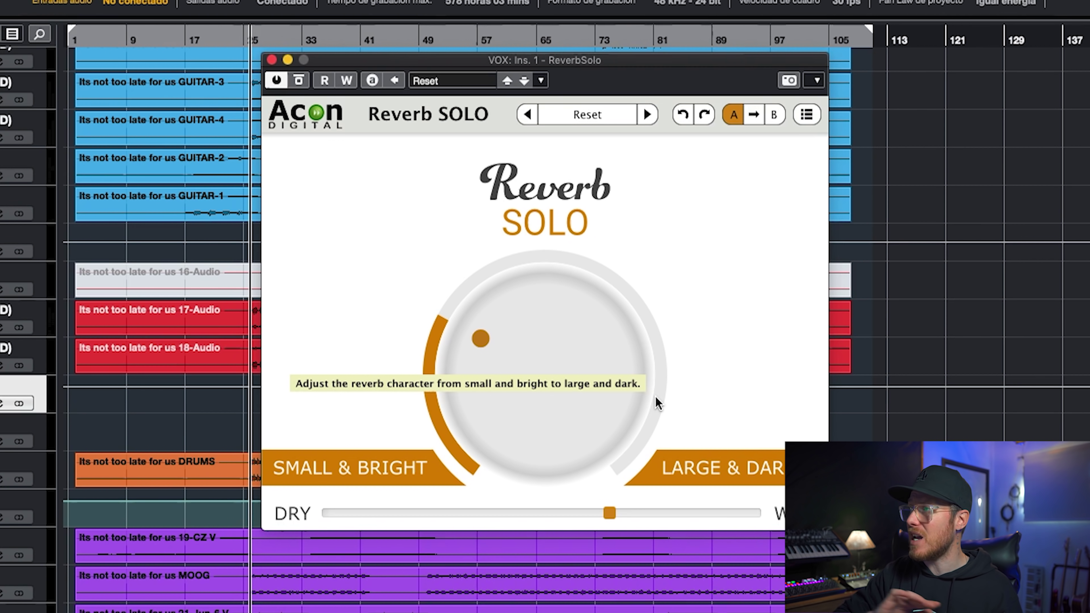
pyautogui.moveTo(557, 344); pyautogui.dragTo(562, 317)
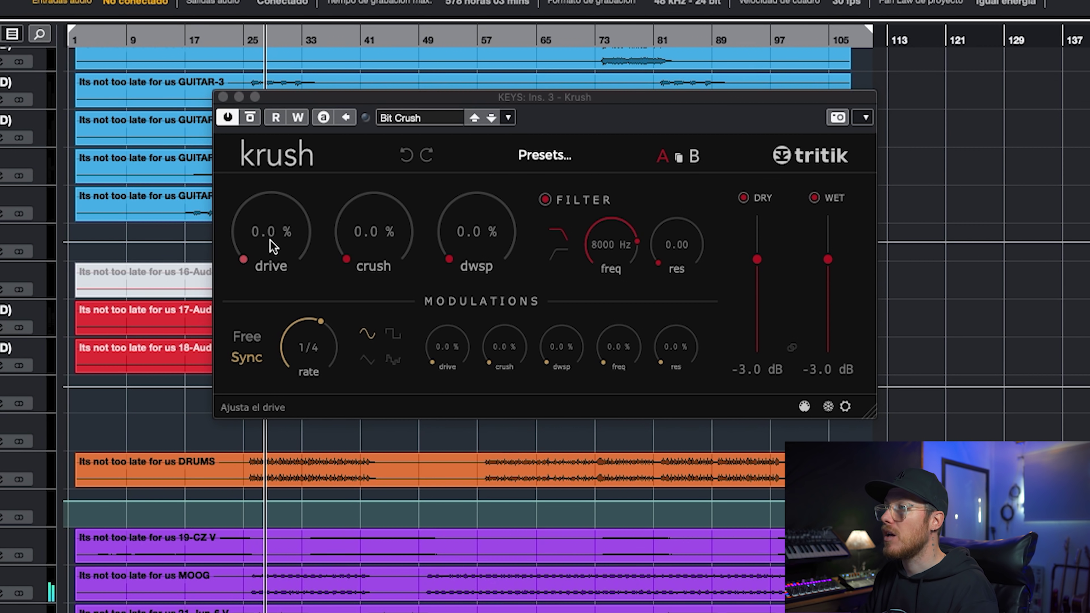
# - Try krush's drive, crush and dwsp controls on the KEYS group during playback, returning each to 0.0 %
pyautogui.moveTo(270, 240); pyautogui.dragTo(318, 264)
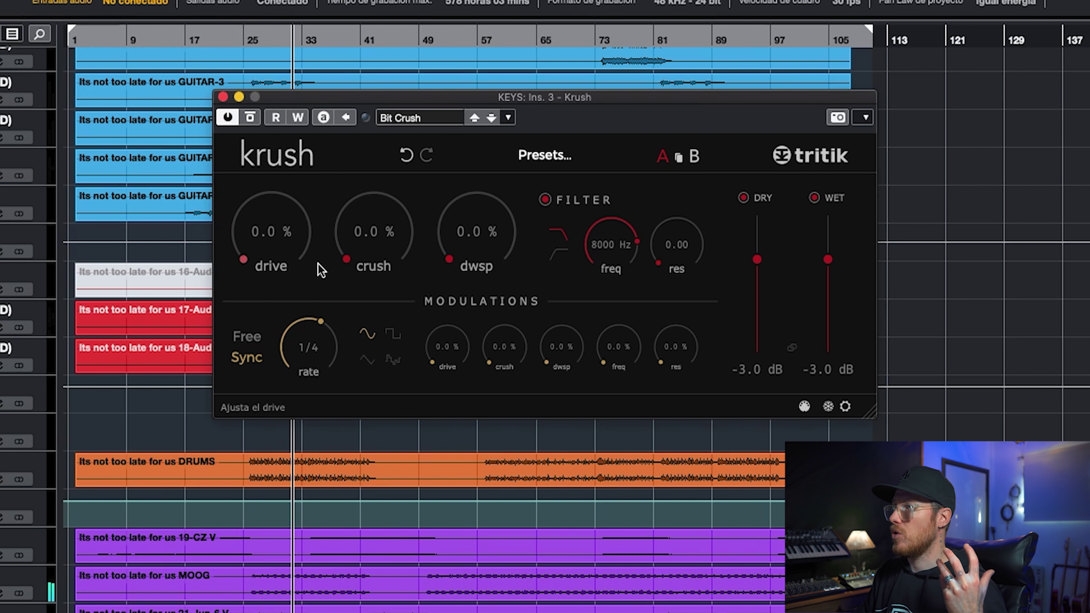
pyautogui.moveTo(382, 246); pyautogui.dragTo(419, 241)
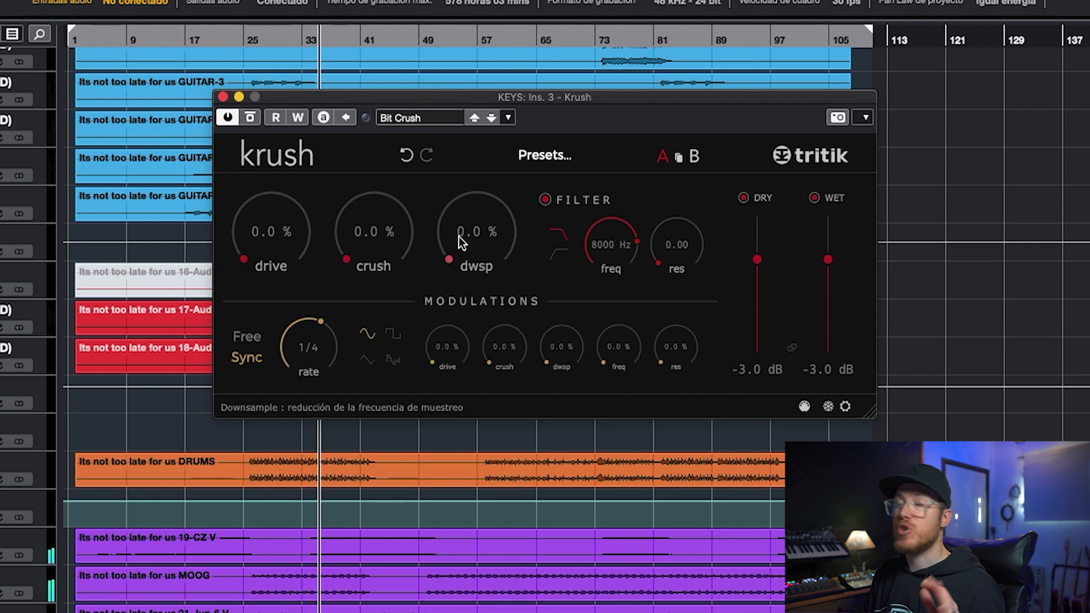
pyautogui.moveTo(467, 234)
pyautogui.mouseDown()
pyautogui.moveTo(470, 69)
pyautogui.moveTo(468, 246)
pyautogui.mouseUp()
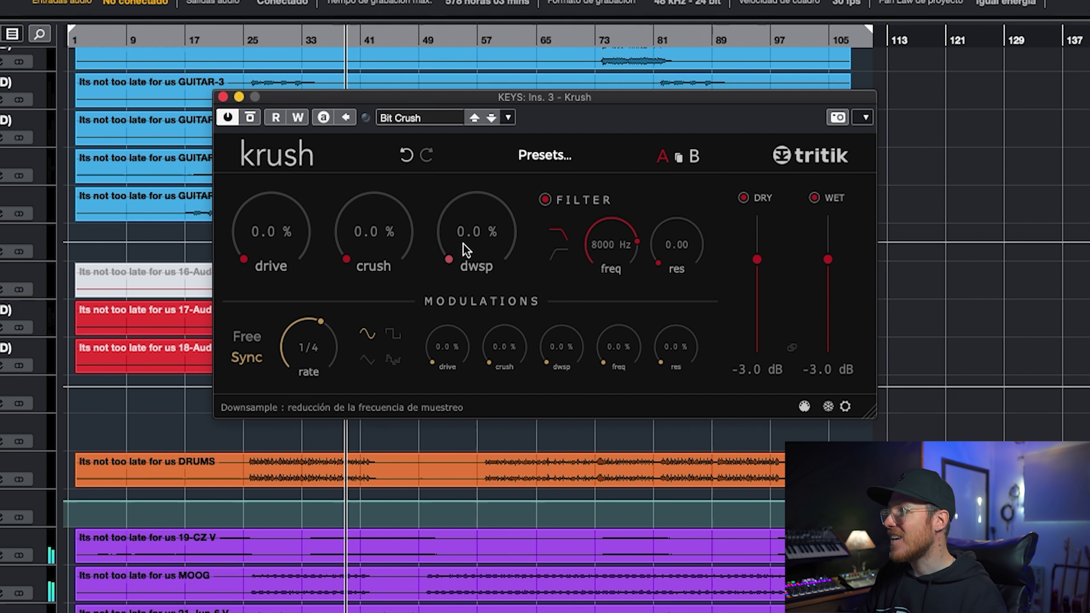
pyautogui.press('space')
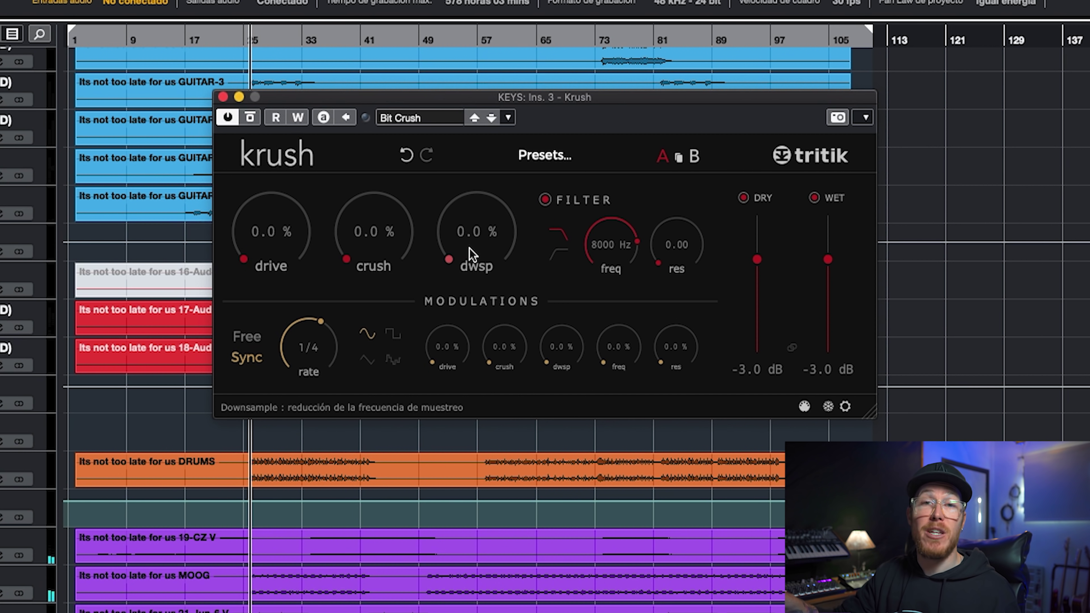
# - Set krush's modulation to 41.2 % dwsp, 27.7 % freq and 25.9 % res with the random waveform at rate 1/2, lower dwsp and adjust drive modulation
pyautogui.scroll(1, 701, 243)
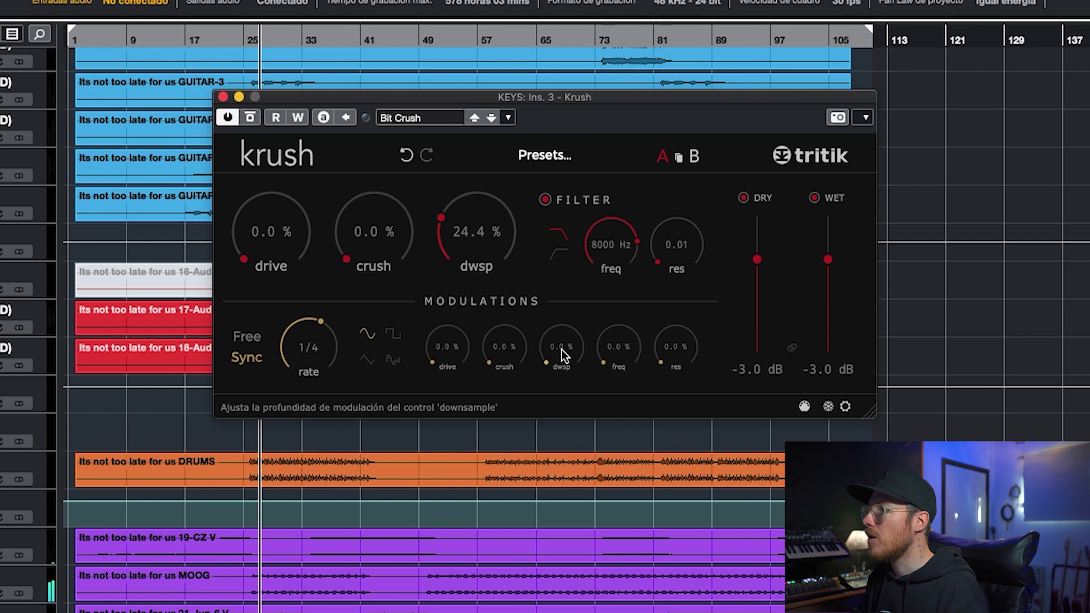
pyautogui.moveTo(561, 350); pyautogui.dragTo(564, 269)
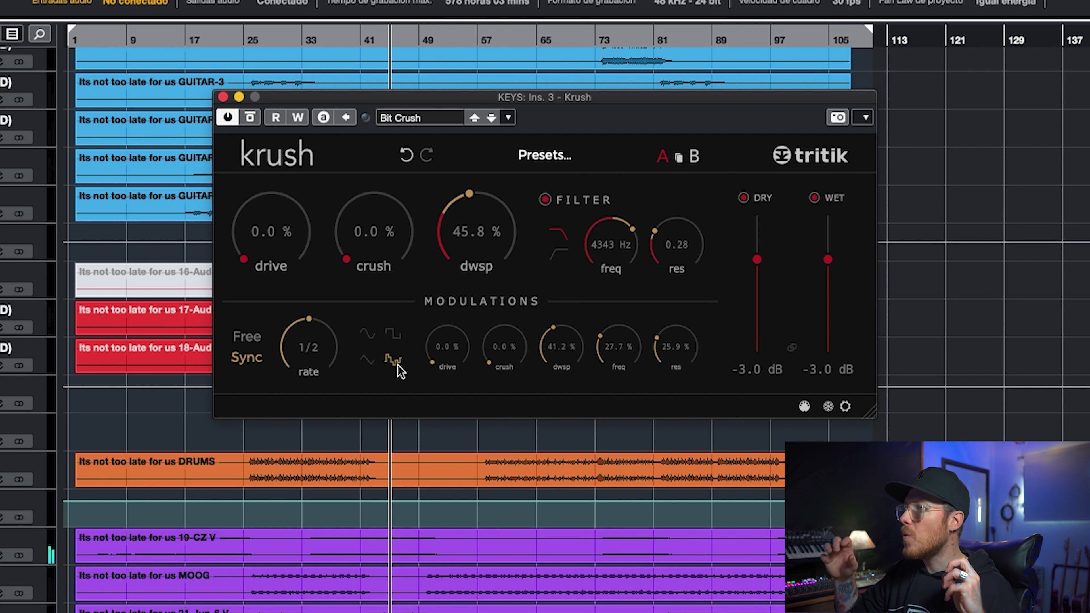
pyautogui.moveTo(466, 218); pyautogui.dragTo(473, 285)
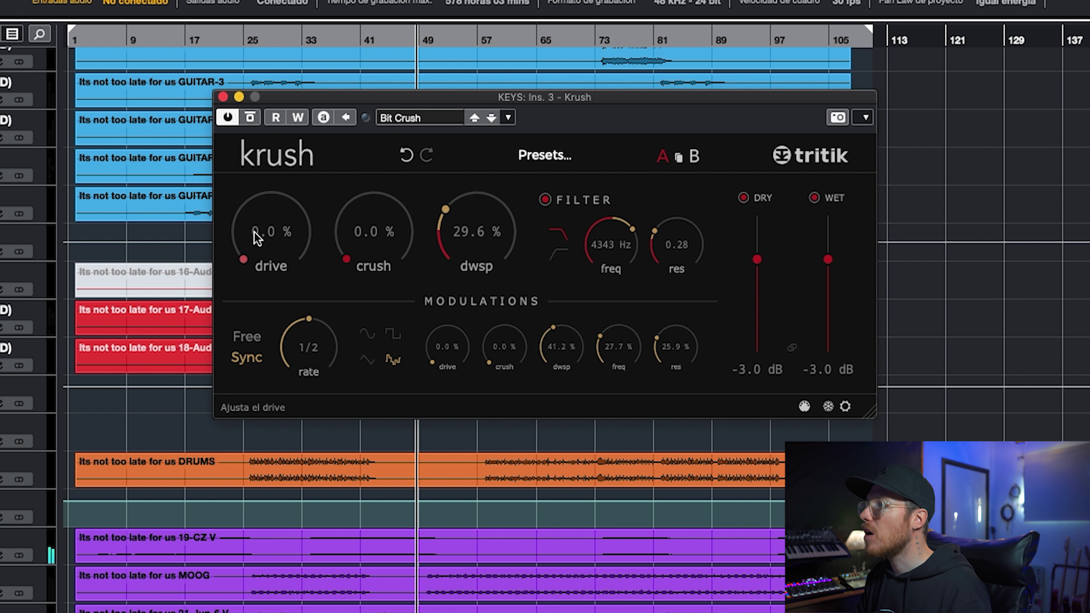
pyautogui.moveTo(447, 348); pyautogui.dragTo(448, 305)
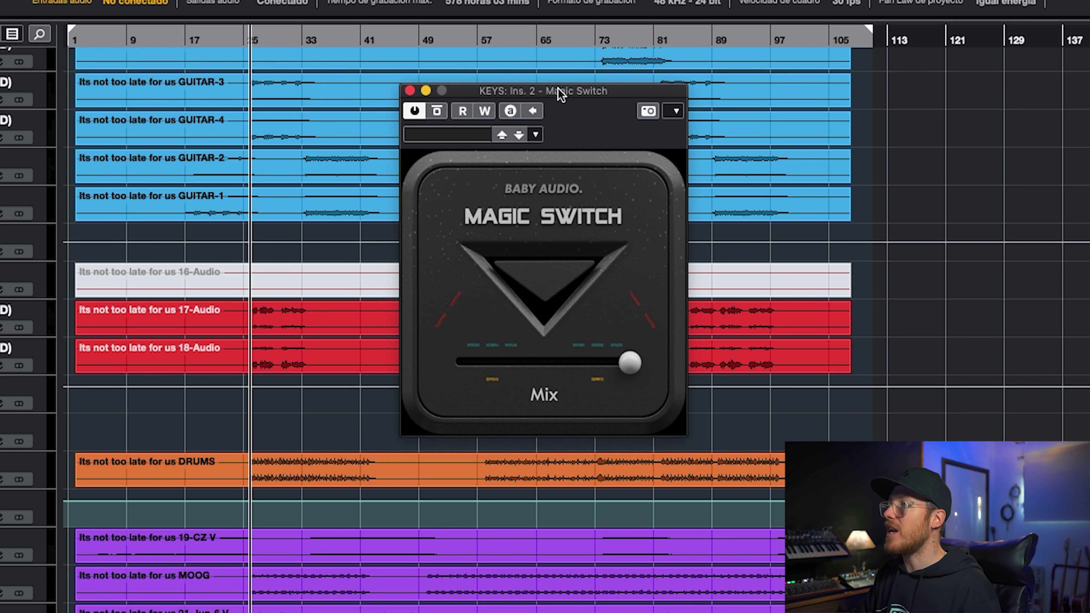
# - Reposition the Magic Switch window and play the KEYS group with the effect off, finishing with it switched on
pyautogui.moveTo(557, 89); pyautogui.dragTo(473, 169)
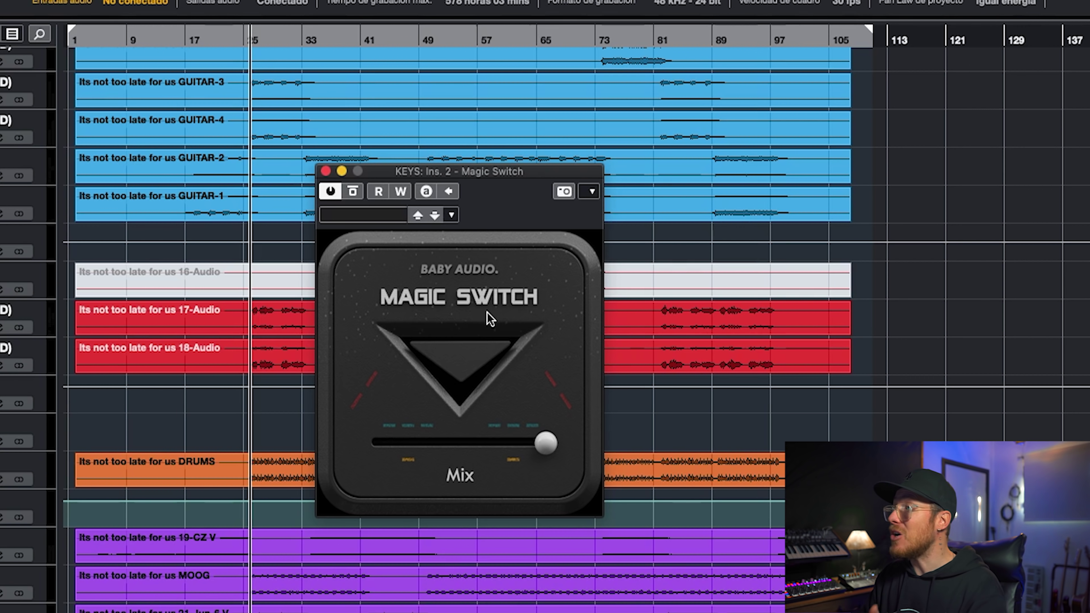
pyautogui.click(476, 344)
pyautogui.click(471, 353)
pyautogui.click(469, 356)
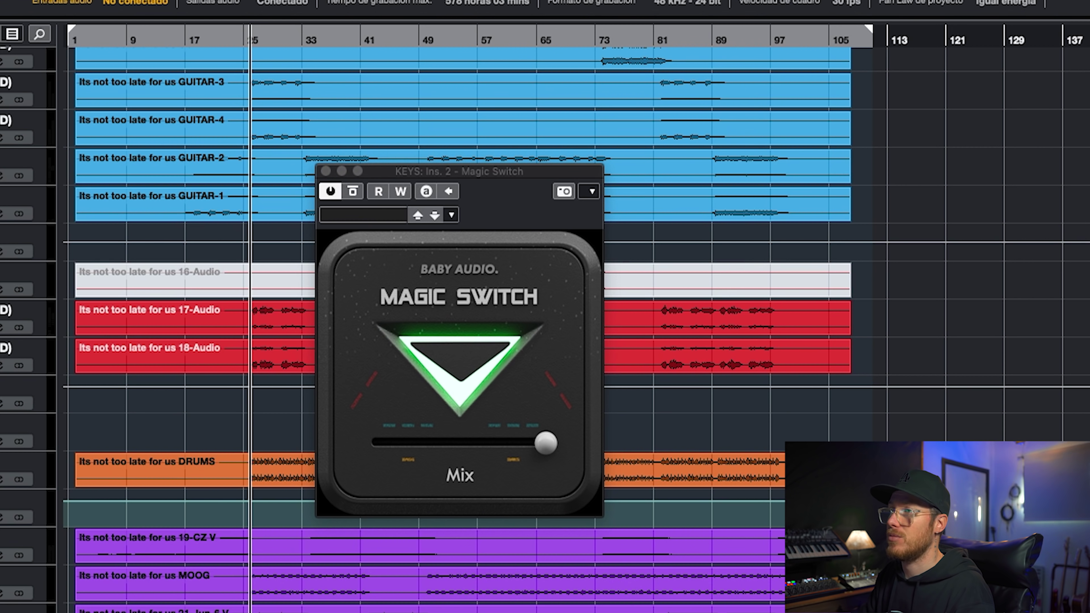
pyautogui.click(339, 328)
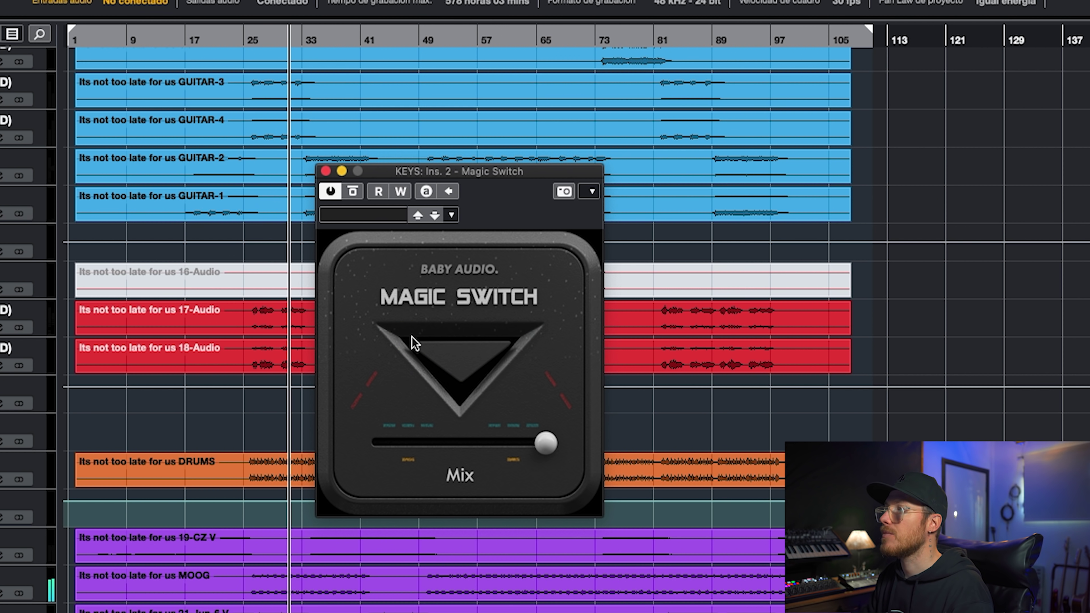
pyautogui.click(449, 358)
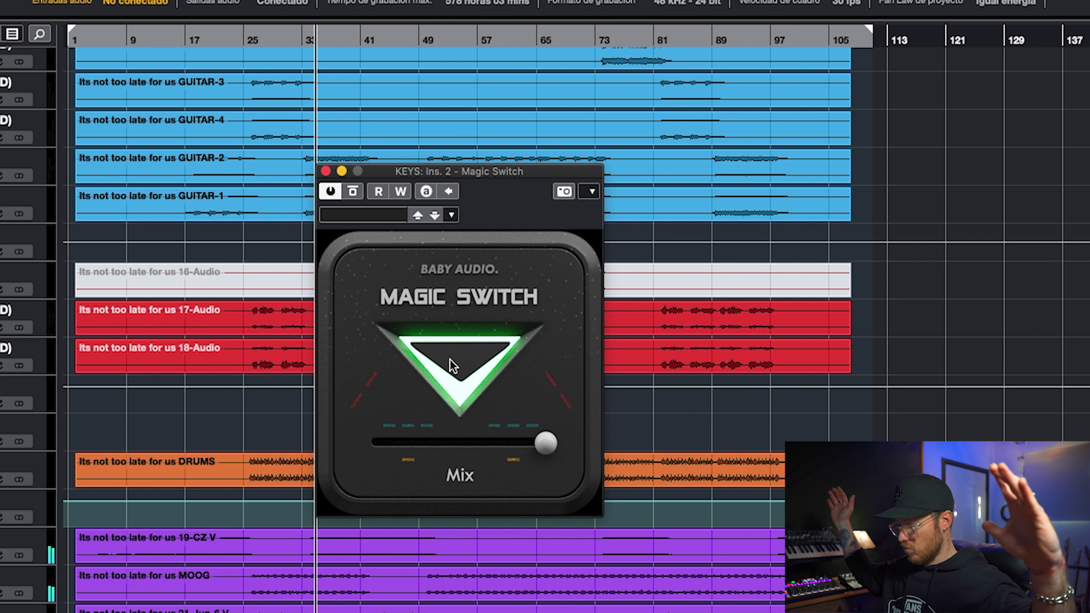
# - Lower Magic Switch's Mix to slightly above the midpoint and compare the keys with the effect off and on
pyautogui.moveTo(541, 447); pyautogui.dragTo(473, 453)
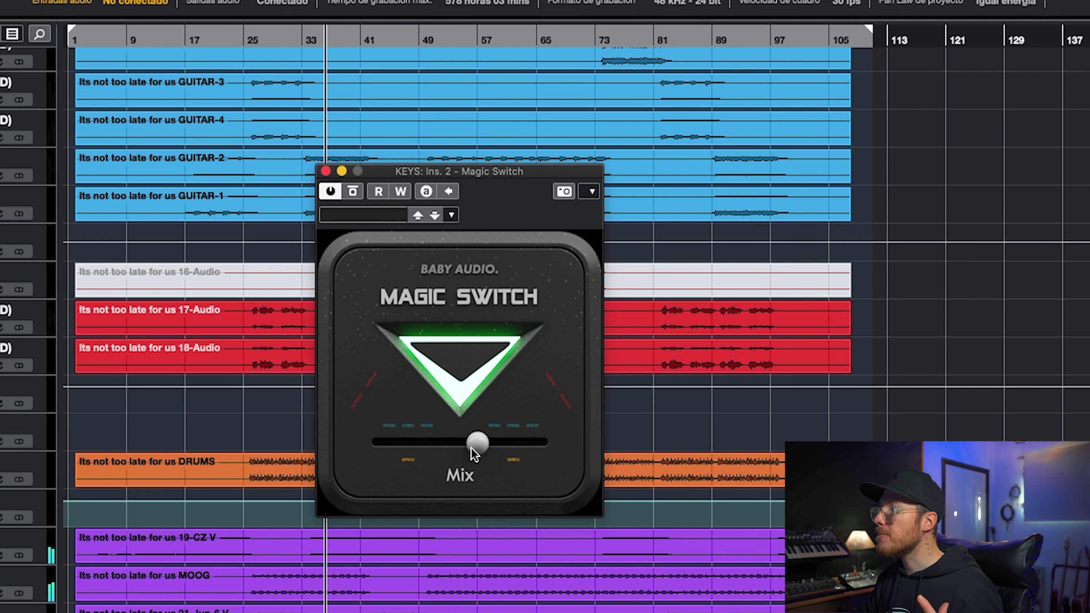
pyautogui.click(444, 373)
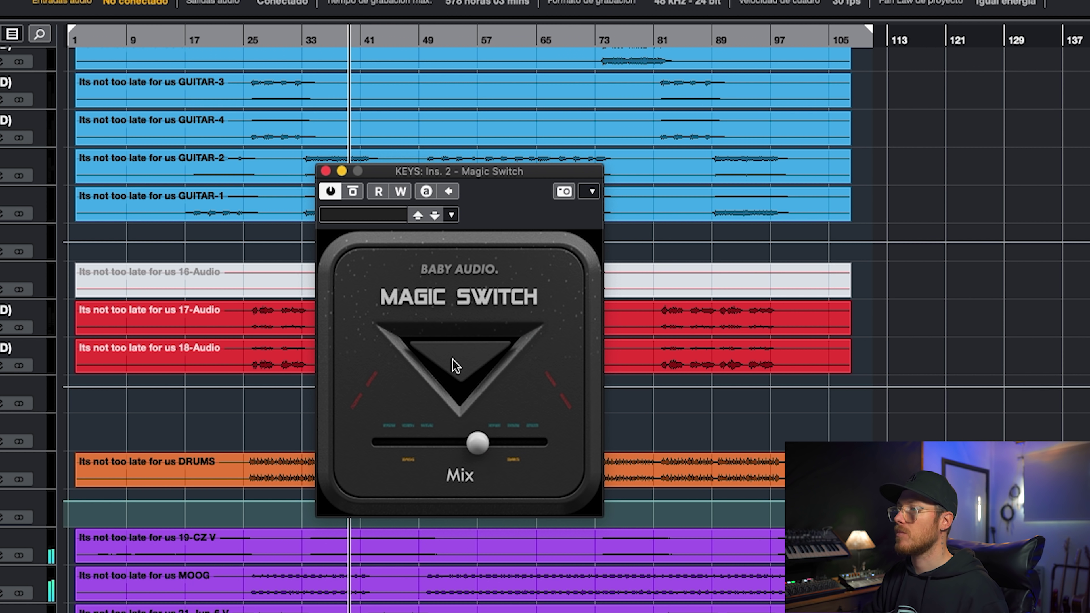
pyautogui.click(456, 365)
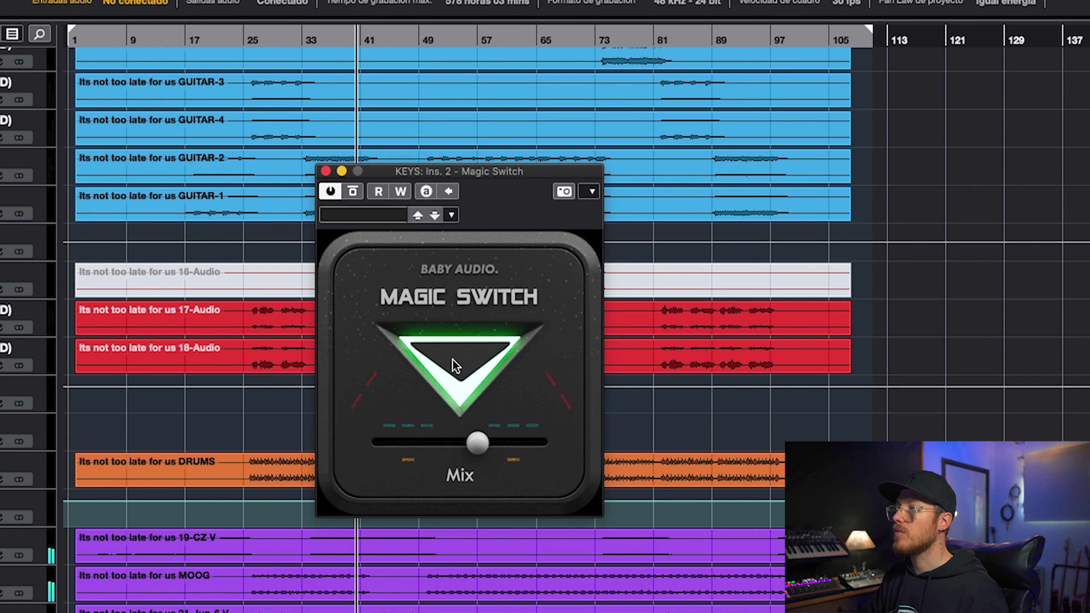